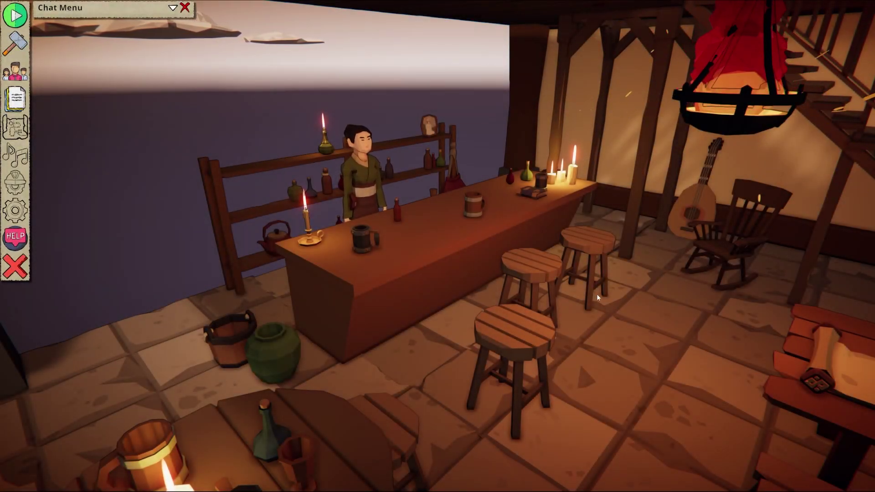
Step: Open the Document Manager for player sheets
middle_drag(598, 297, 497, 245)
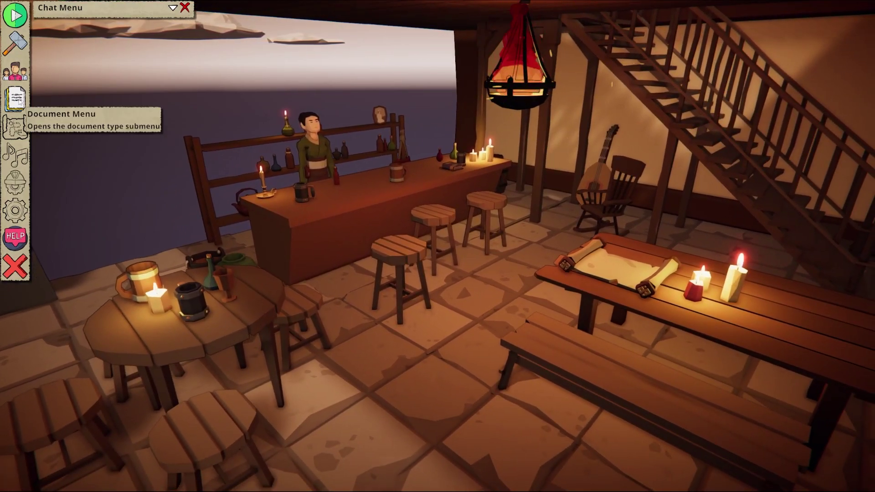
click(34, 98)
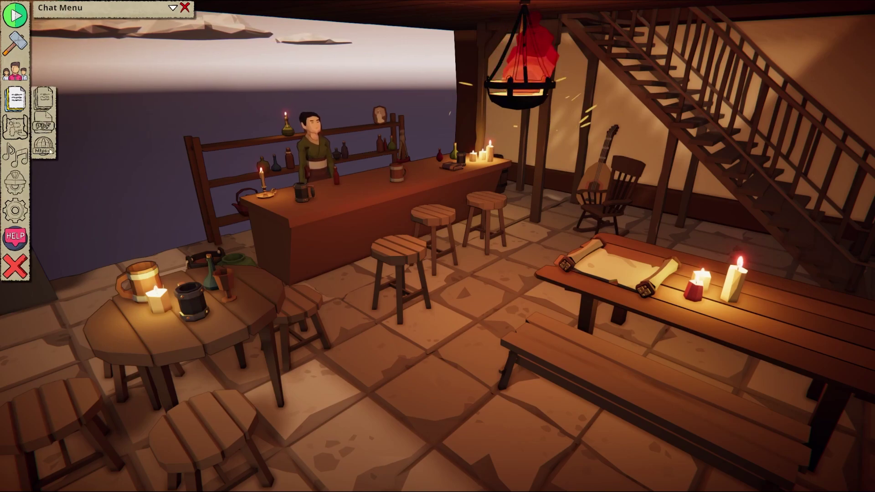
click(44, 98)
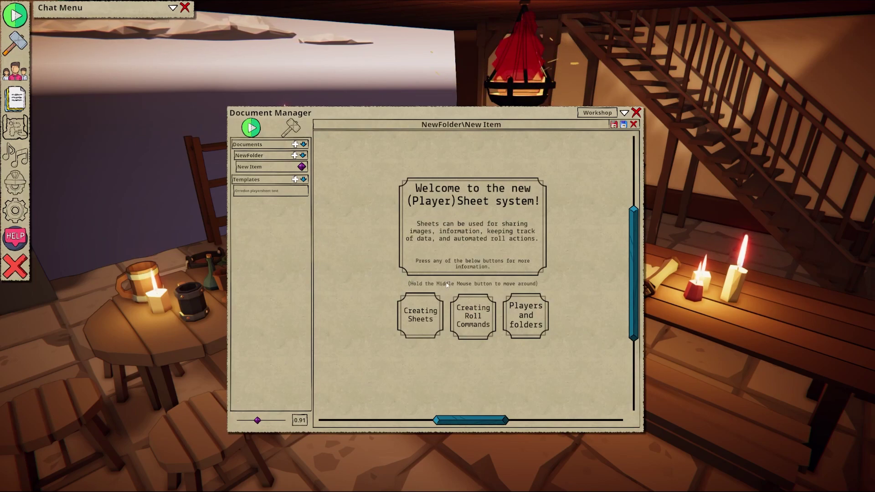
mouse_move(557, 274)
middle_down()
mouse_move(565, 275)
mouse_move(556, 275)
middle_up()
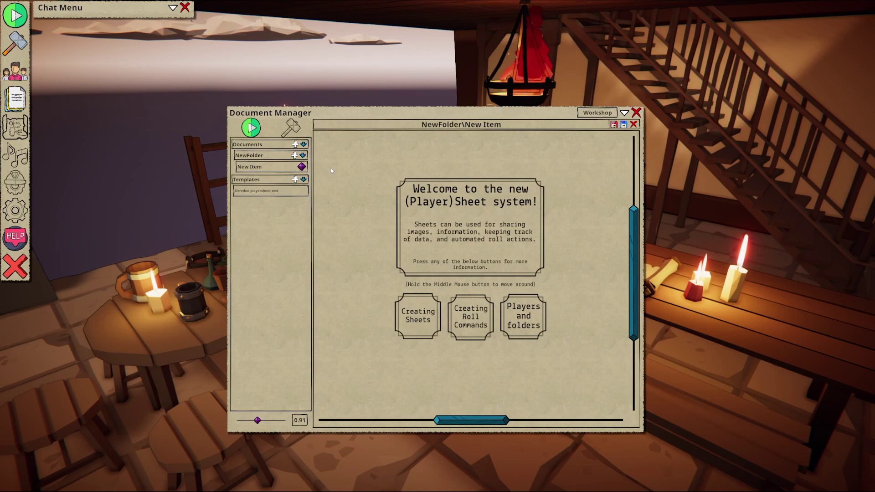
Step: Add a new sheet under NewFolder and rename it to Example\Sheet
click(294, 155)
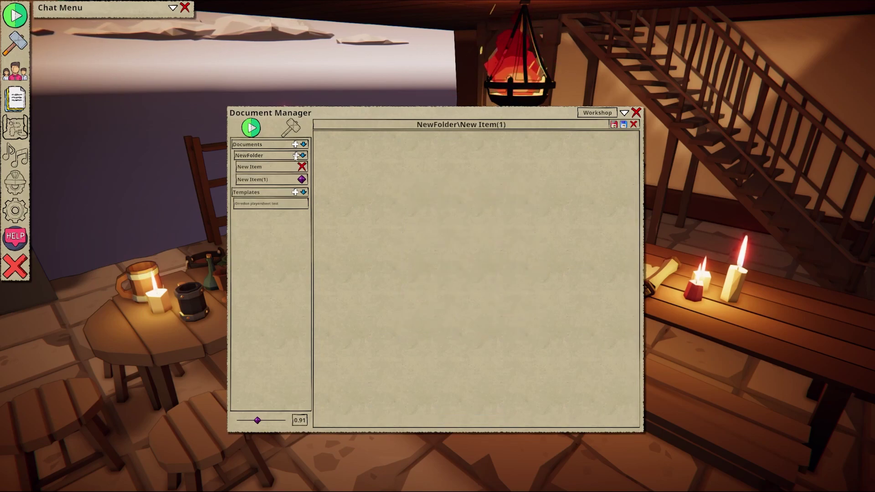
click(519, 126)
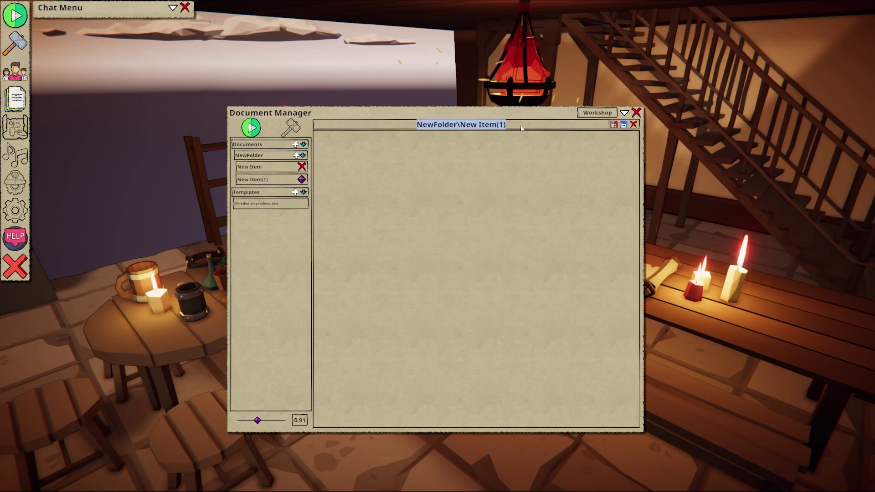
text(Example)
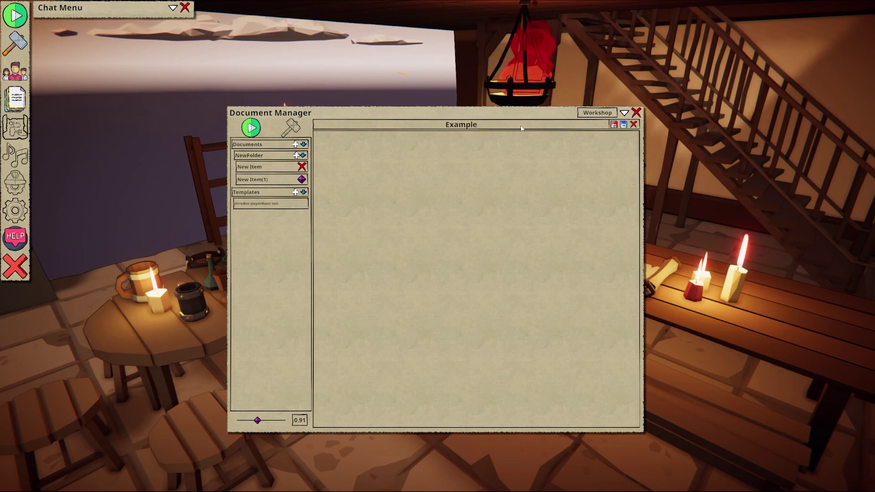
text(\Sheet)
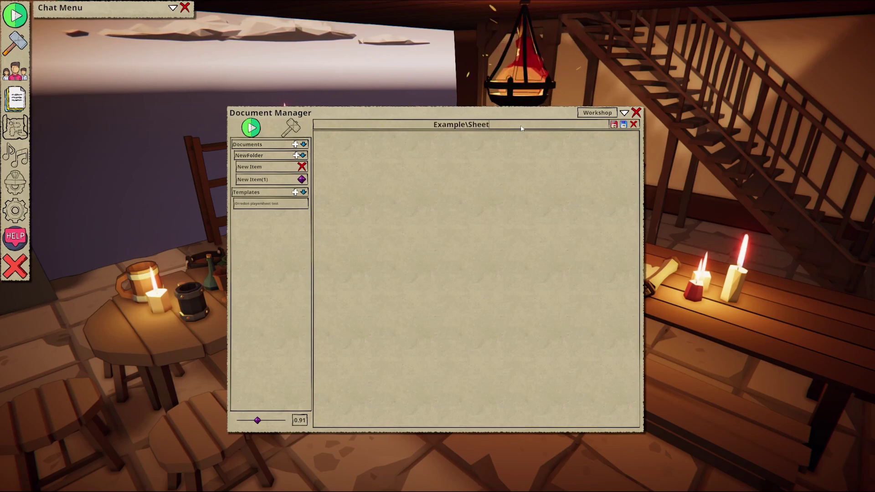
key(Return)
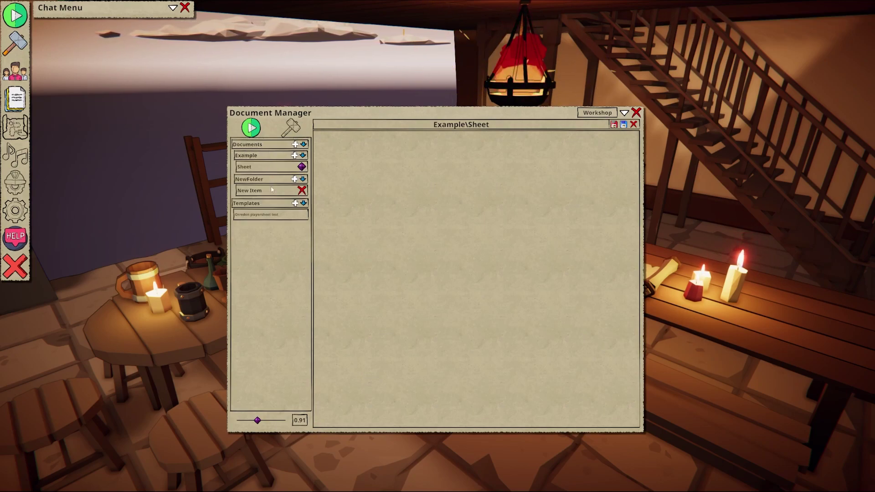
Step: Reopen the Example sheet after viewing New Item, and draw a large border around most of the page in build mode
click(272, 191)
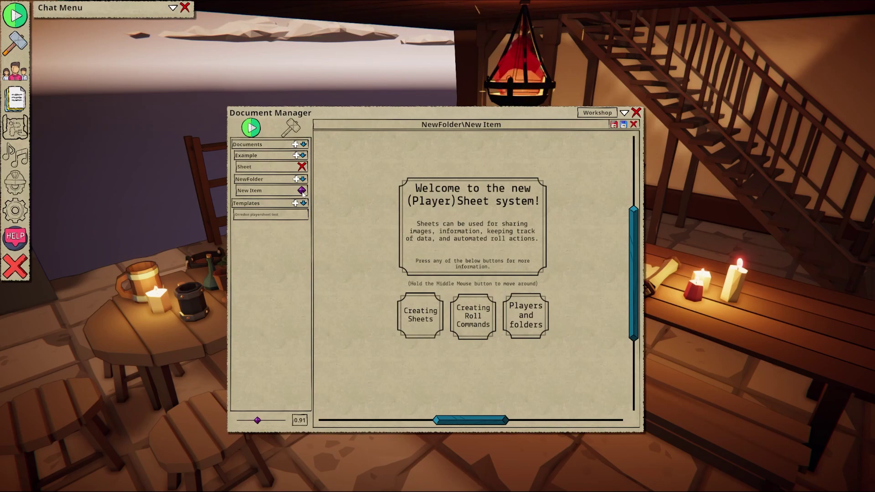
click(278, 169)
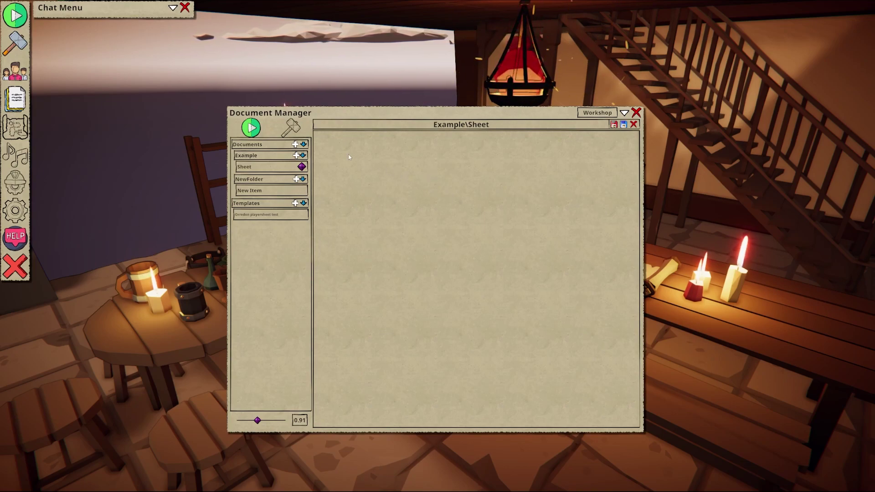
click(291, 129)
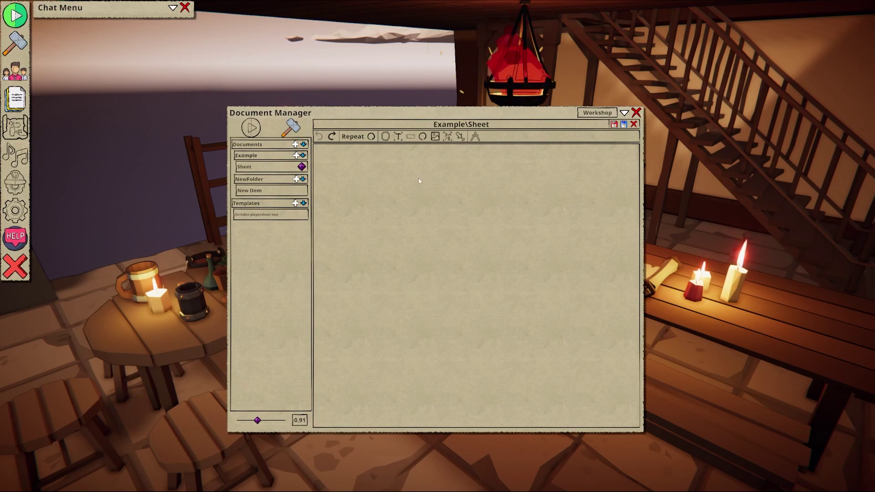
click(385, 138)
drag(330, 157, 625, 419)
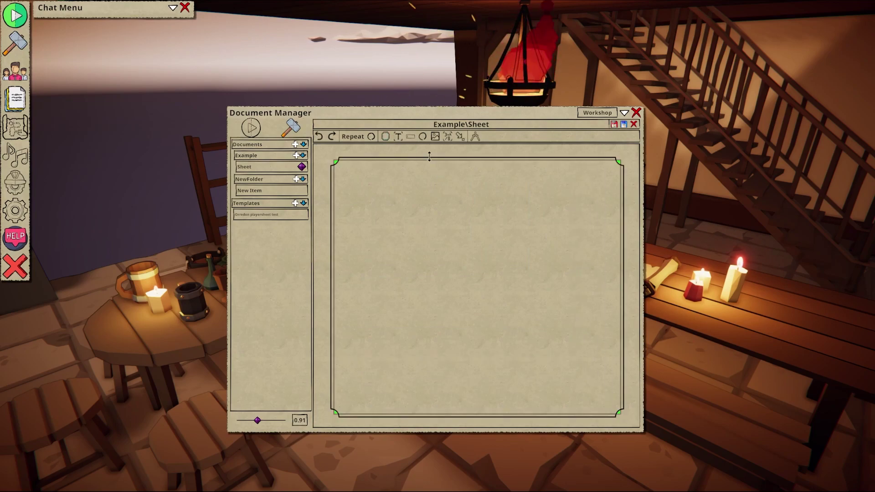
Step: Draw three stacked input fields in the border's upper-left area with Repeat on, and turn Repeat off
click(371, 136)
click(410, 136)
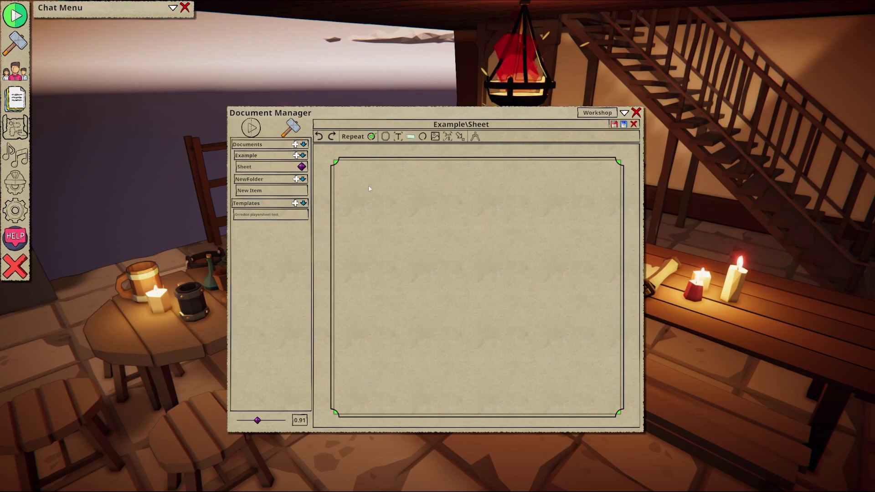
drag(347, 176, 414, 191)
drag(348, 201, 412, 215)
drag(348, 222, 412, 237)
click(370, 136)
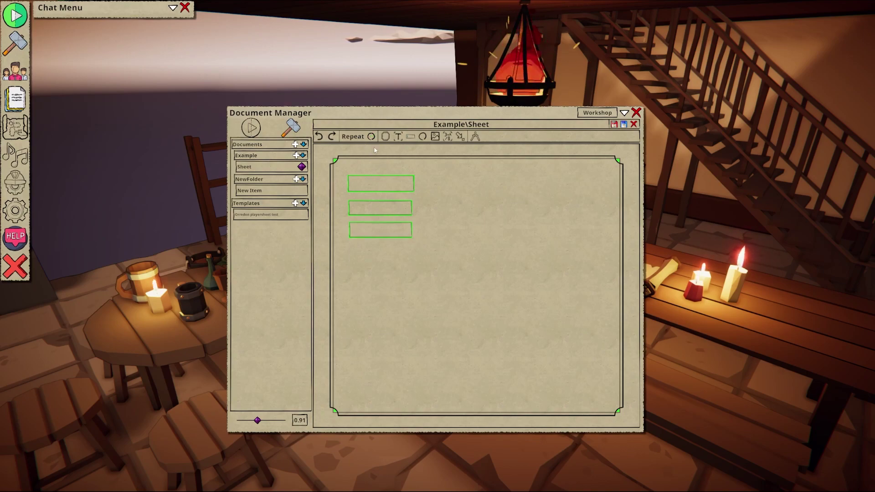
Step: Move the topmost input field beside the other two and reshape it into a tall box
drag(388, 185, 494, 264)
drag(475, 234, 452, 231)
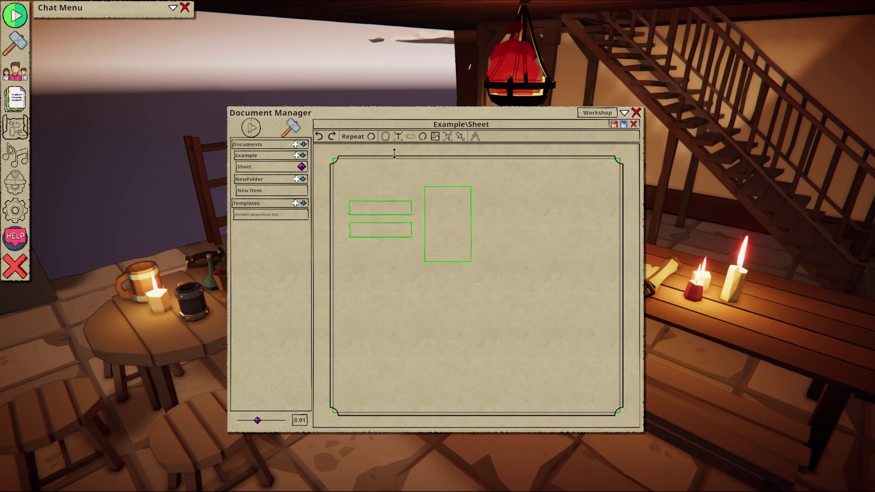
Step: Draw a smaller border inside the upper-right part of the large border and move the upper remaining input field into it
drag(499, 185, 591, 284)
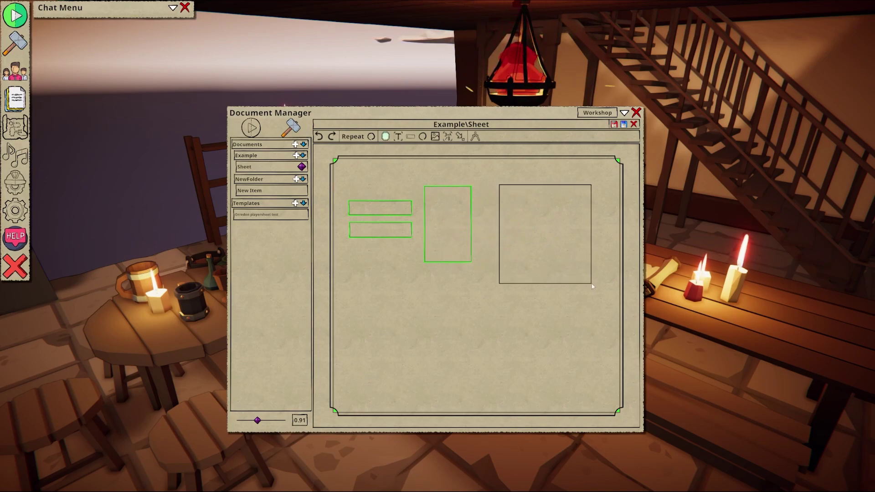
drag(391, 215, 539, 211)
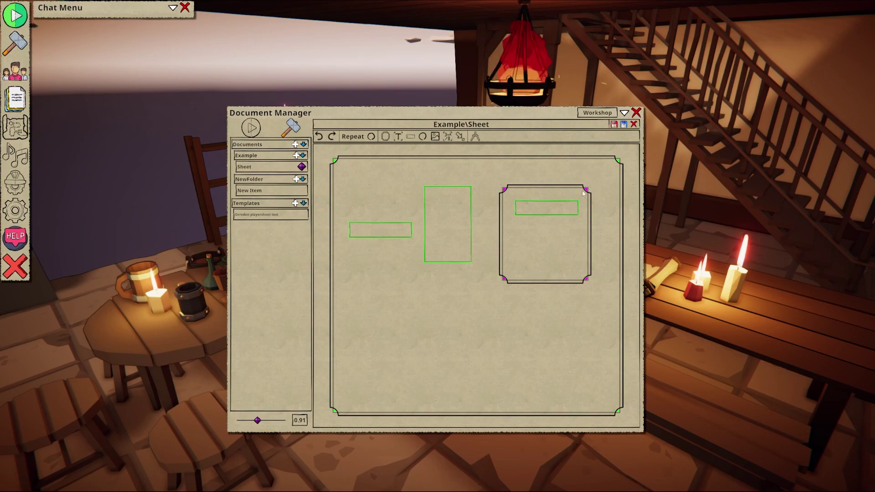
drag(555, 210, 555, 174)
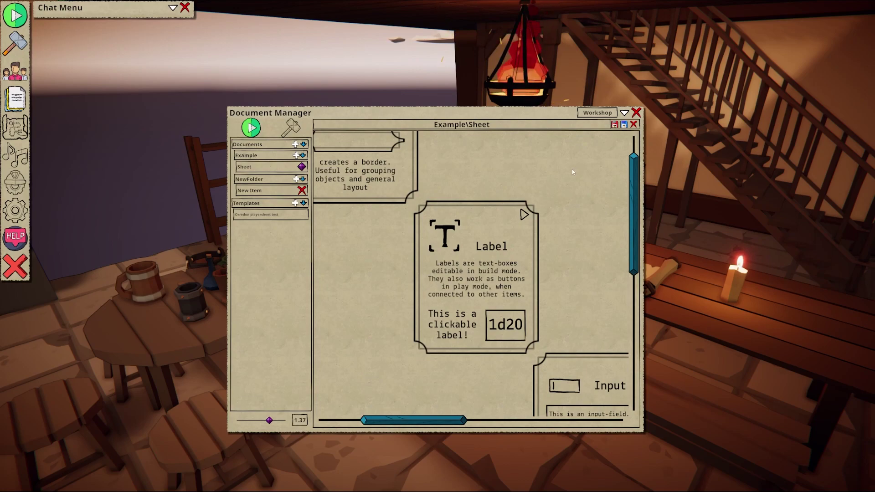
Step: Advance from the Label card to the Input card and replace its sample input text with Hello
click(522, 214)
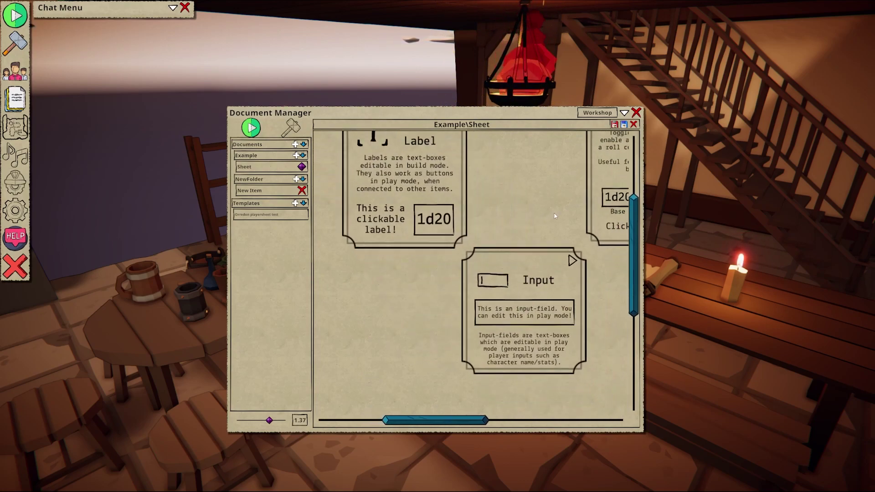
key(Down)
key(Right)
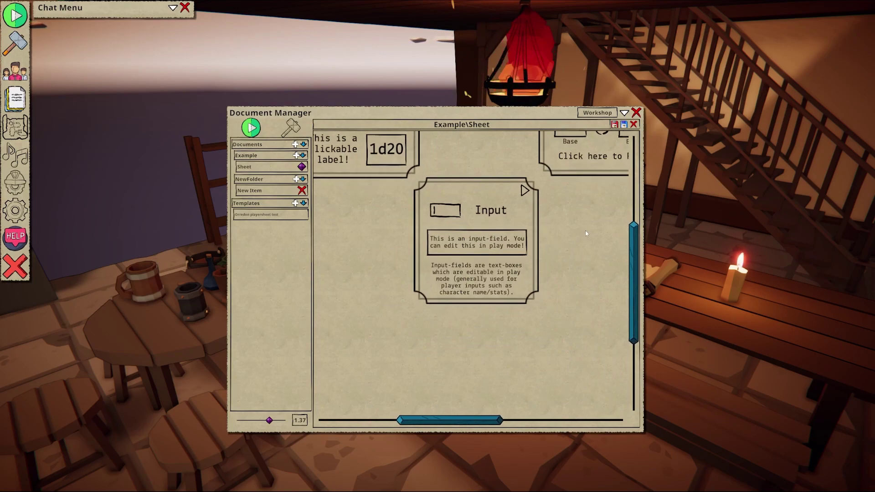
click(508, 250)
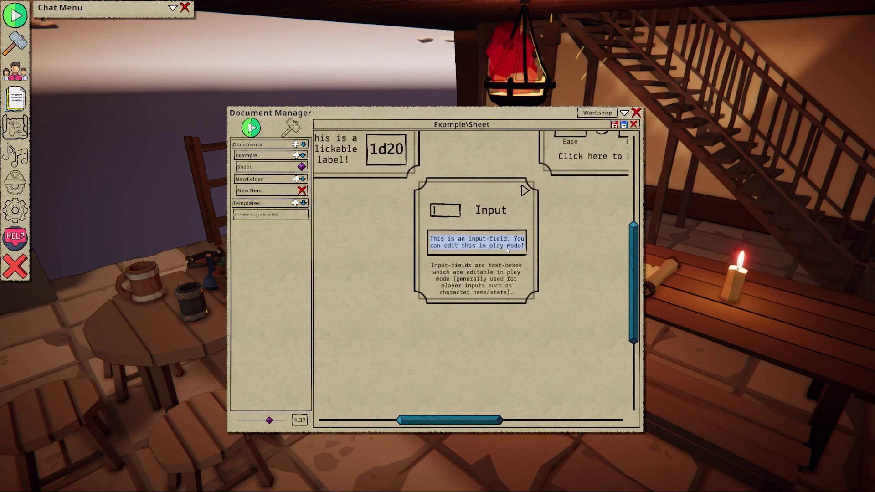
text(Hello)
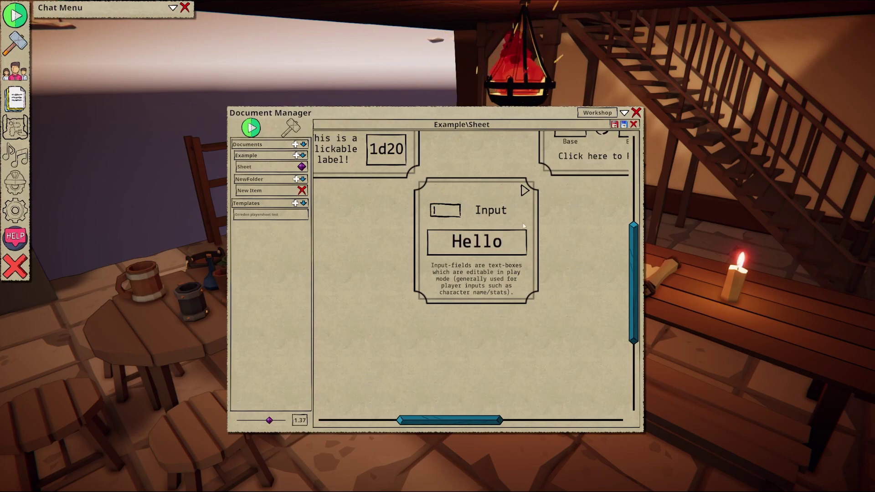
Step: Advance to the Toggle card and switch on the toggle between the Base and Bonus values
click(524, 191)
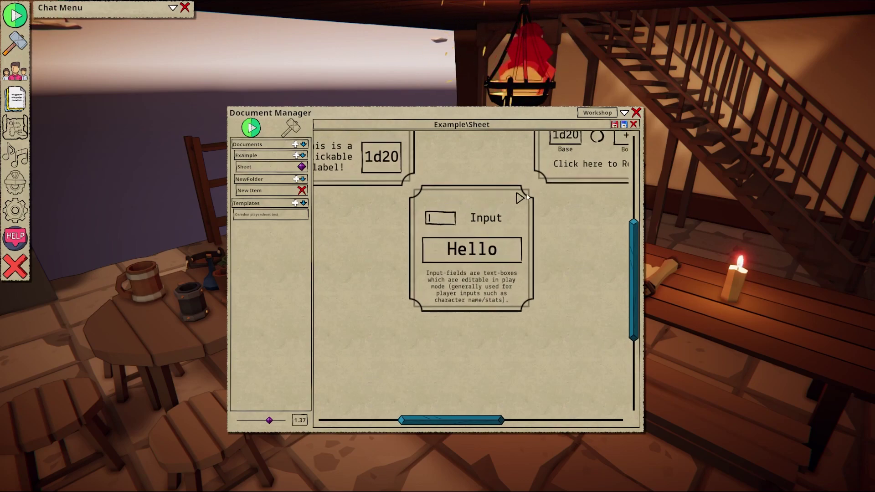
drag(540, 332, 514, 344)
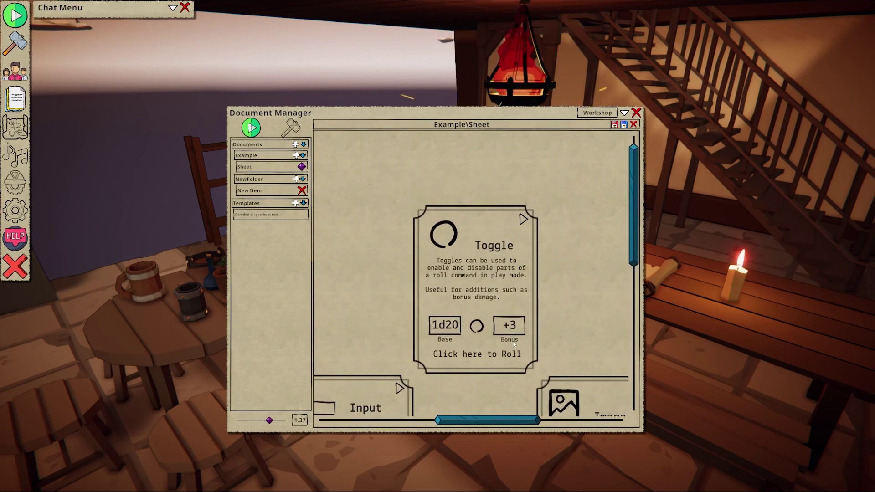
click(477, 326)
click(477, 326)
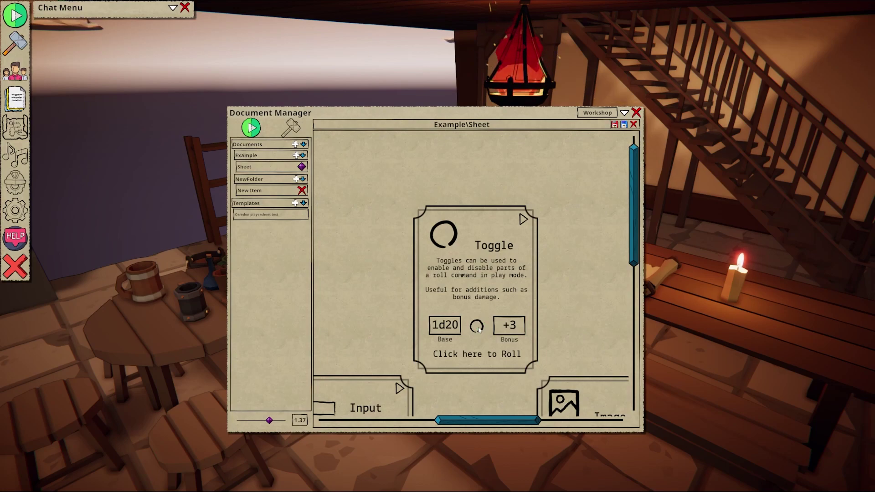
click(477, 326)
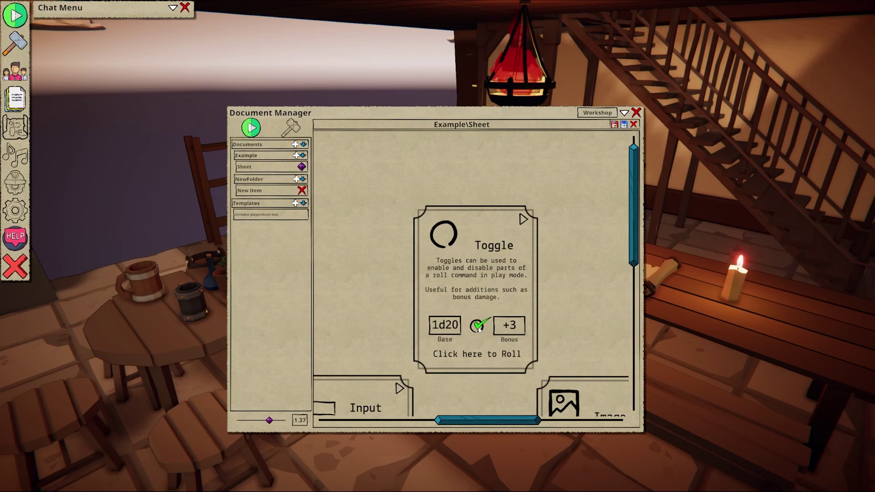
Step: Advance to the Image card and stylise its imported image in build mode
click(523, 220)
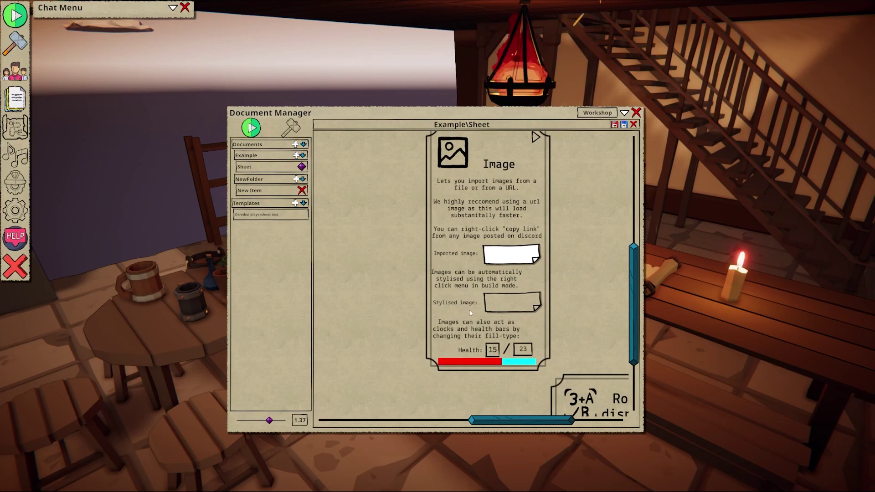
right_click(517, 256)
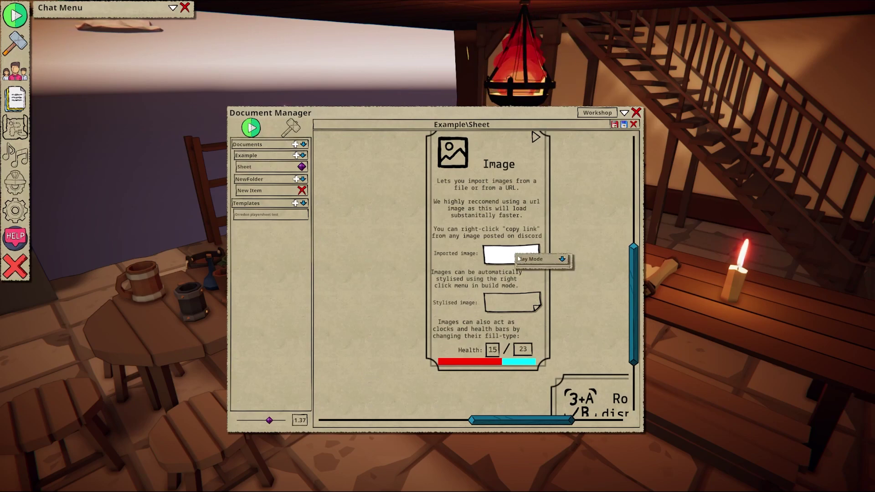
click(290, 128)
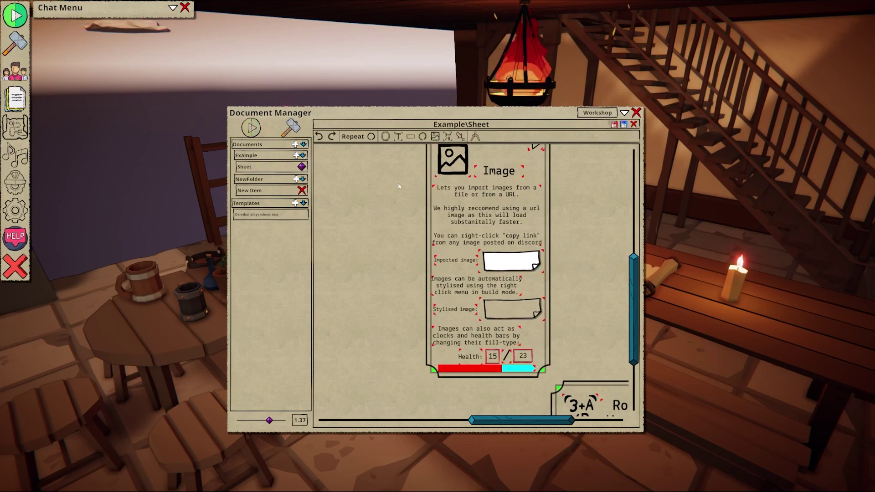
right_click(495, 264)
click(519, 318)
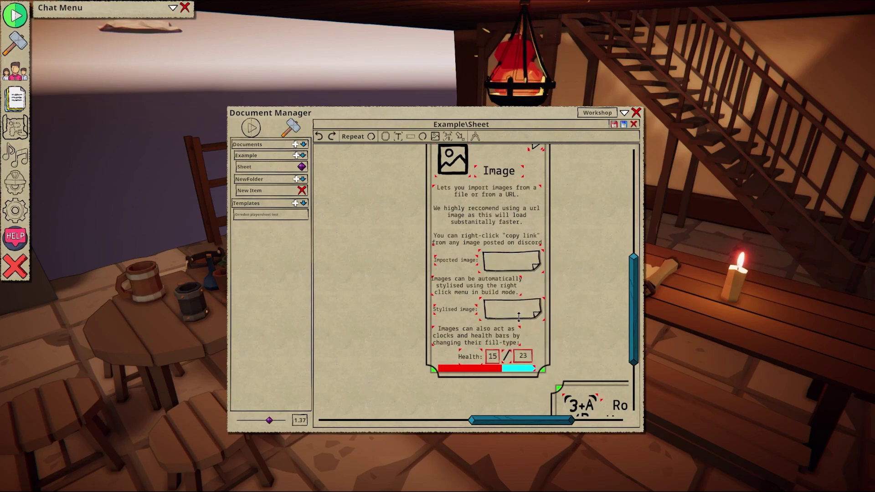
Step: Set the Image card's current health to 10 in play mode and advance past the Roll display card
key(b)
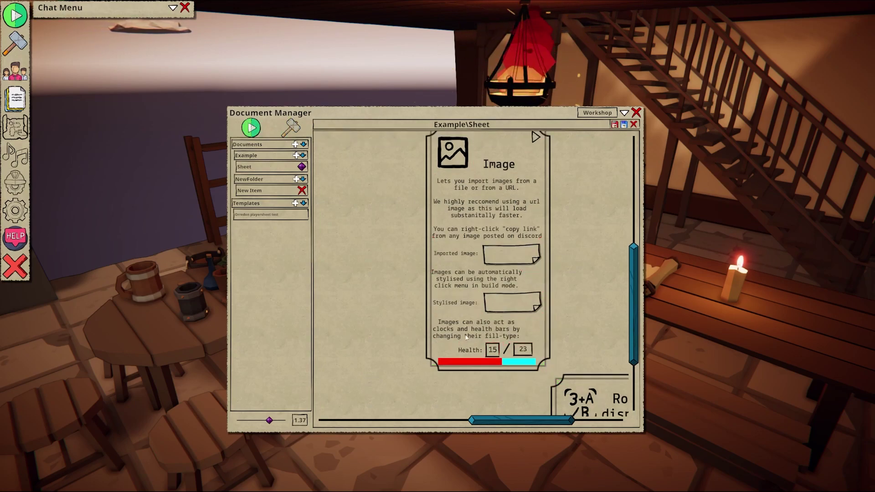
text(0)
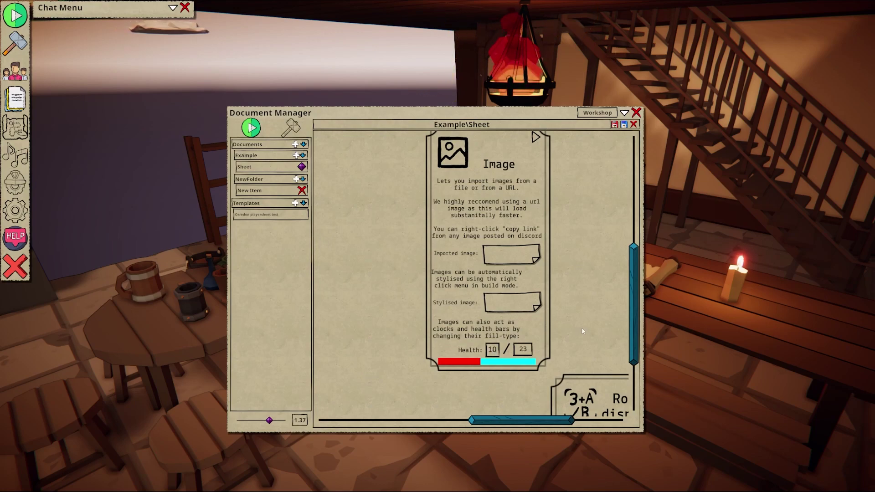
click(533, 136)
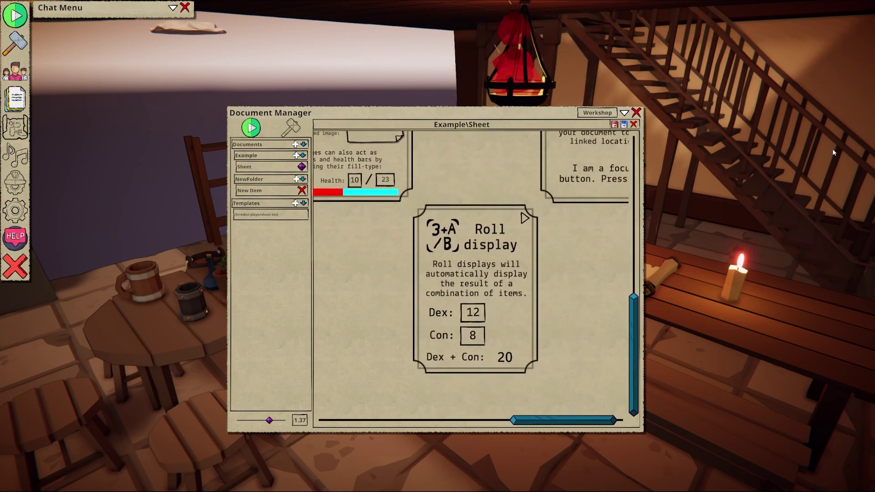
click(523, 218)
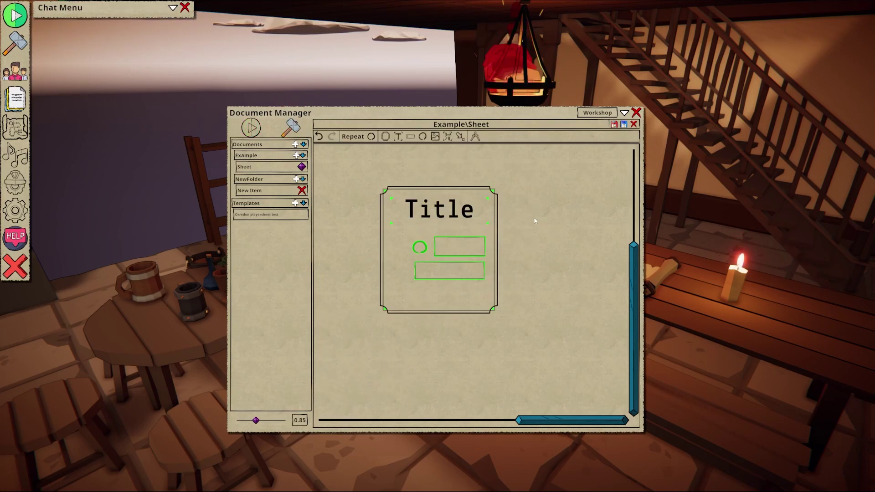
Step: Undo the last three changes on the example sheet and redo all three
click(319, 137)
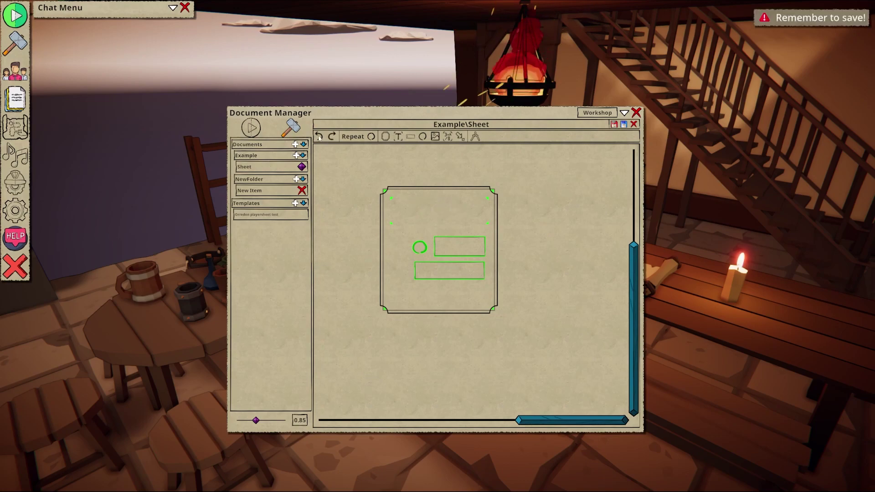
click(319, 136)
click(319, 136)
click(332, 137)
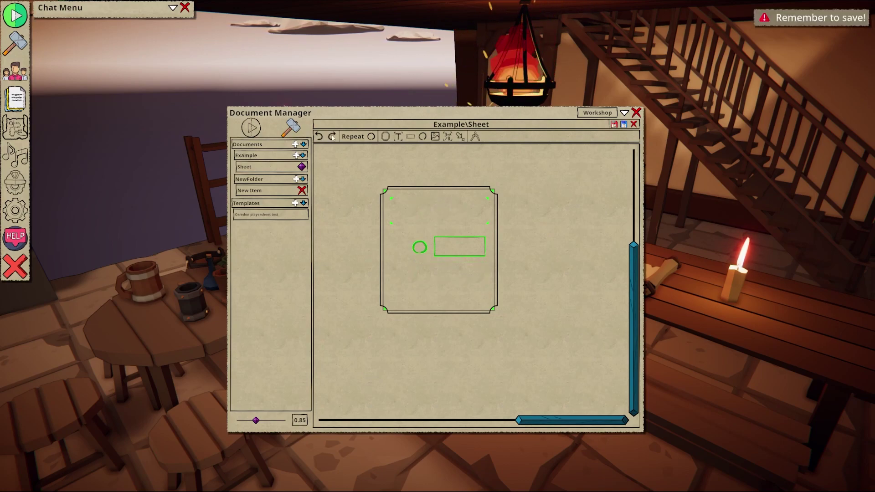
click(332, 136)
click(332, 136)
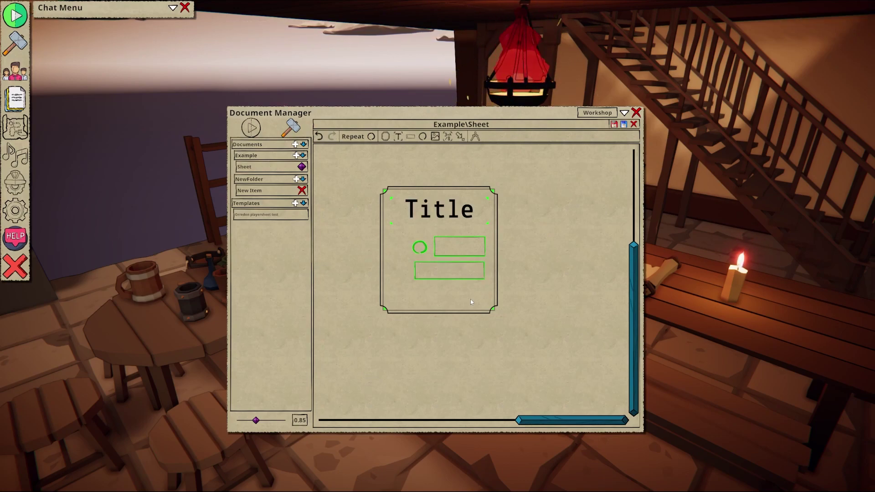
Step: Try selecting several fields below the title, then delete both input fields and the toggle from the card
click(450, 269)
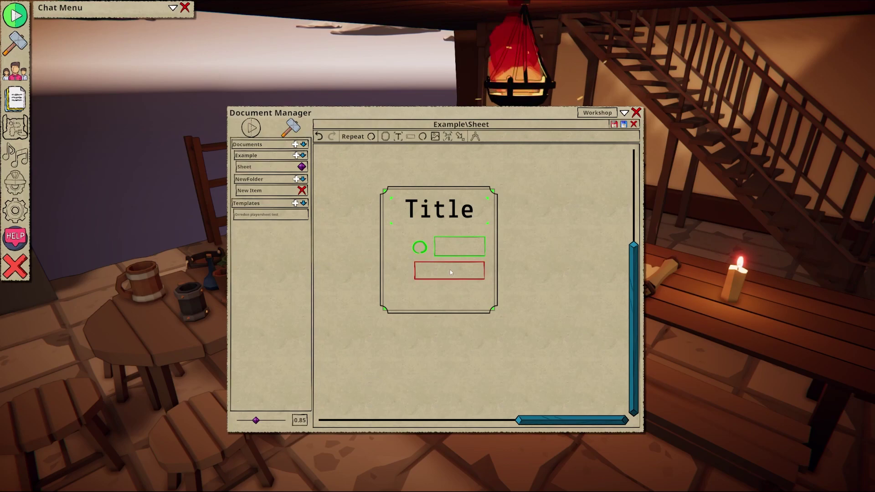
shift+click(449, 252)
click(419, 251)
click(418, 251)
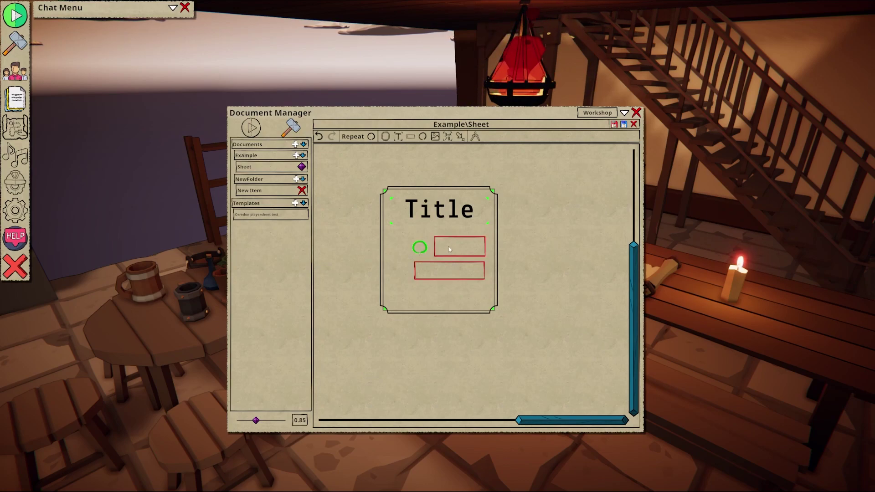
click(451, 249)
click(449, 271)
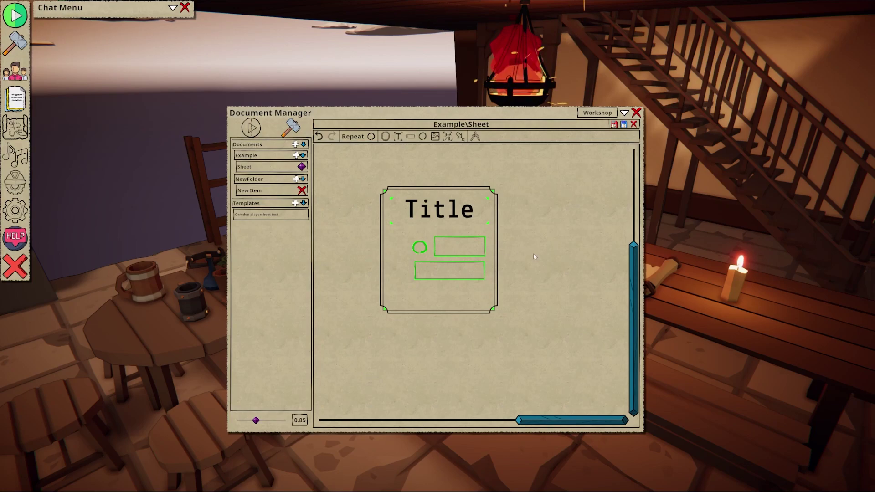
right_click(466, 268)
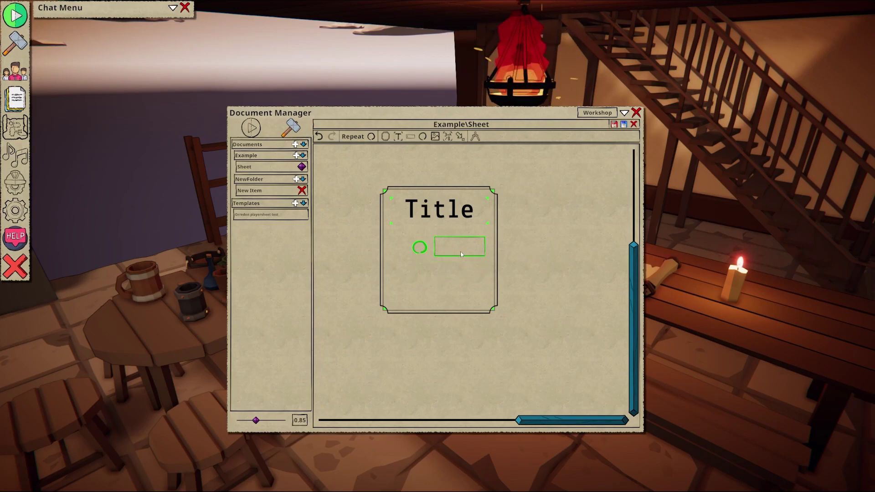
right_click(459, 251)
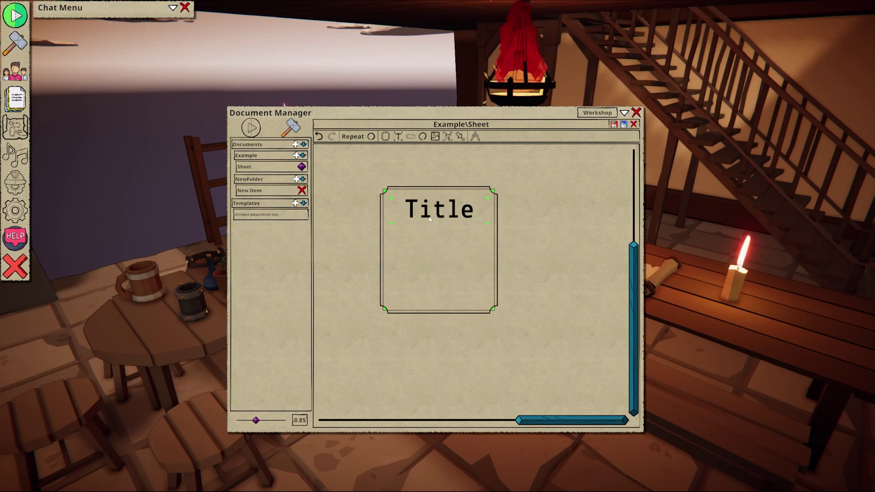
Step: Duplicate the Title label twice below the original and move the lowest copy outside the border
click(444, 217)
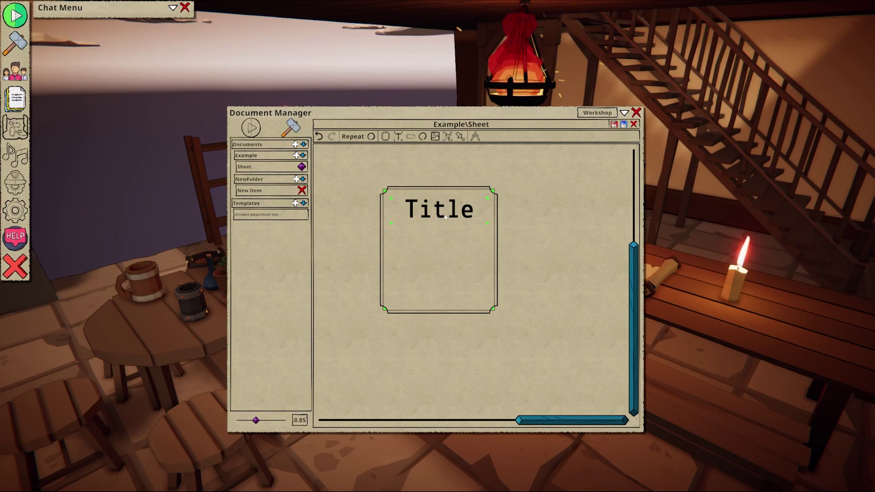
ctrl+drag(435, 210, 434, 241)
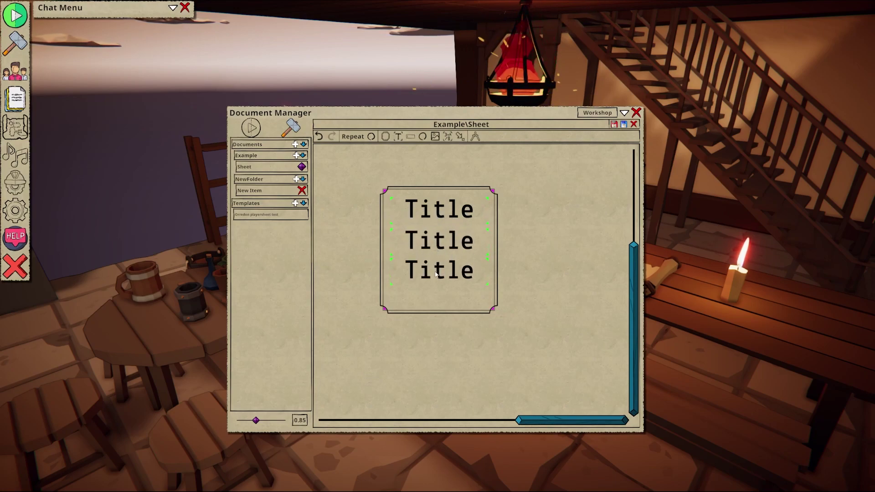
drag(435, 273, 555, 279)
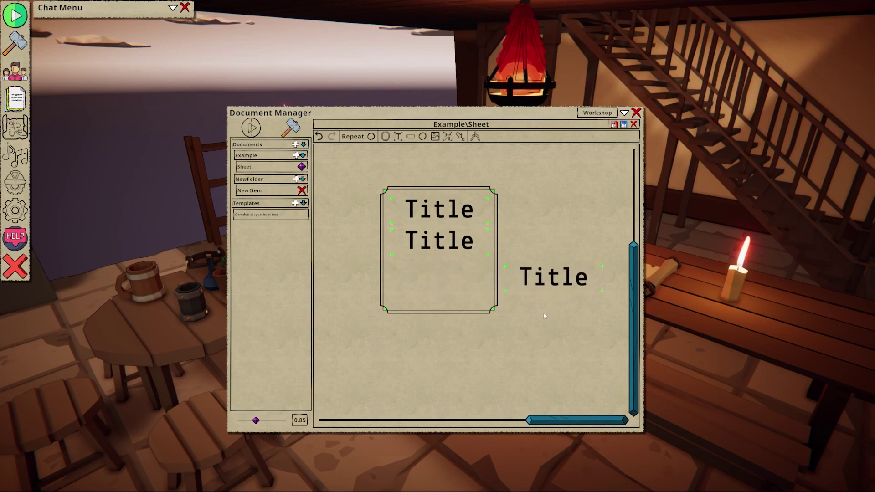
Step: Duplicate the bordered title card and copy the selected elements further down the example sheet
middle_drag(544, 316, 500, 324)
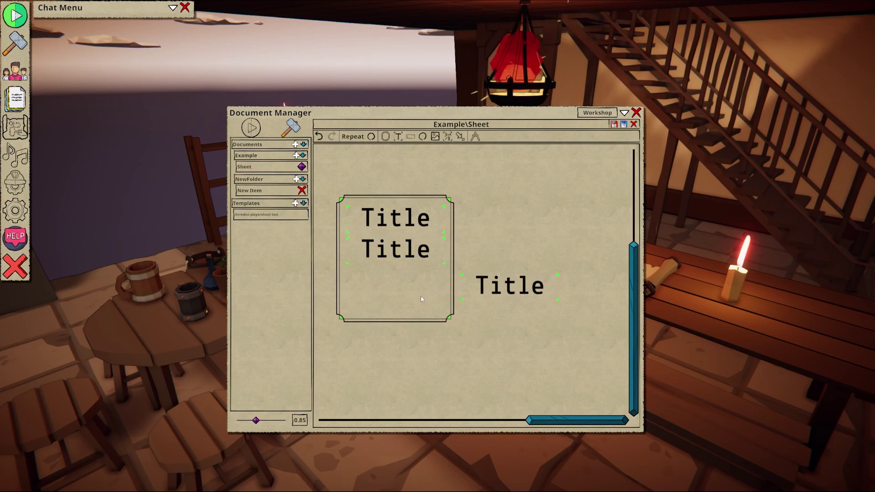
ctrl+drag(421, 300, 558, 228)
scroll(568, 292, down, 5)
drag(569, 306, 425, 224)
ctrl+drag(516, 241, 593, 340)
middle_drag(525, 320, 465, 304)
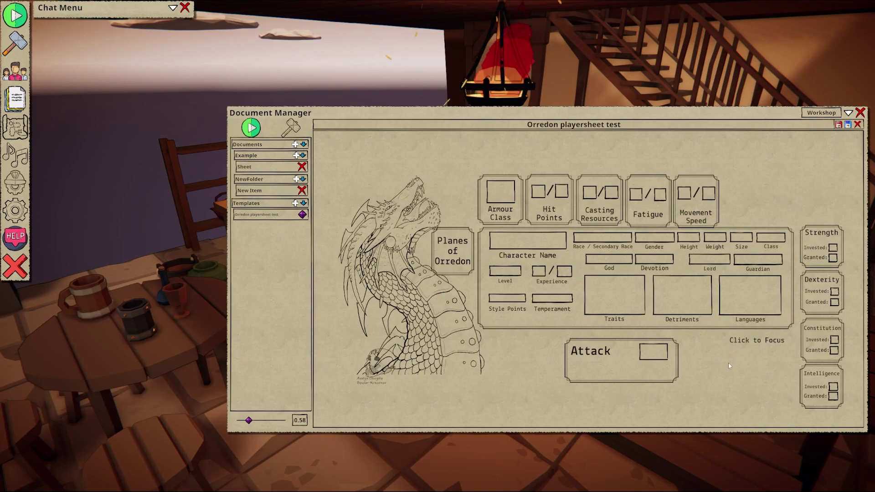
Step: Put the Orredon playersheet test in build mode and link the empty input beside Attack to the Attack label as a reference
drag(728, 363, 702, 330)
scroll(673, 356, up, 7)
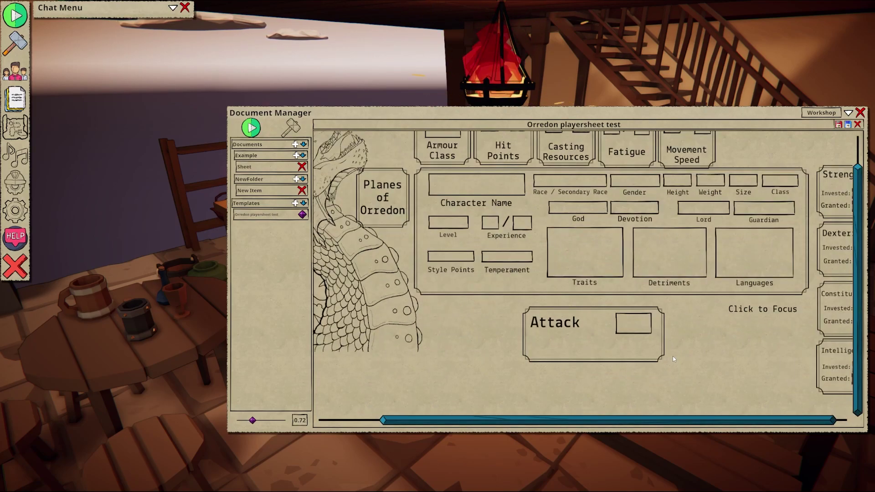
middle_drag(672, 356, 652, 332)
click(290, 128)
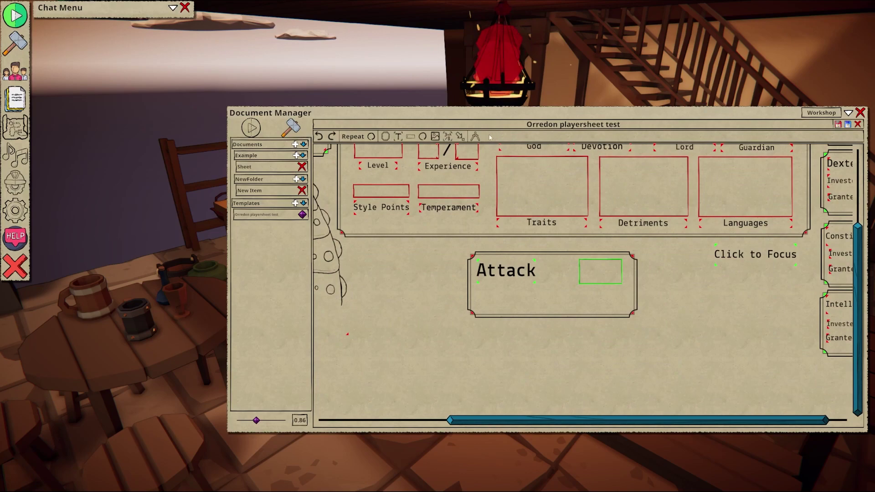
click(475, 137)
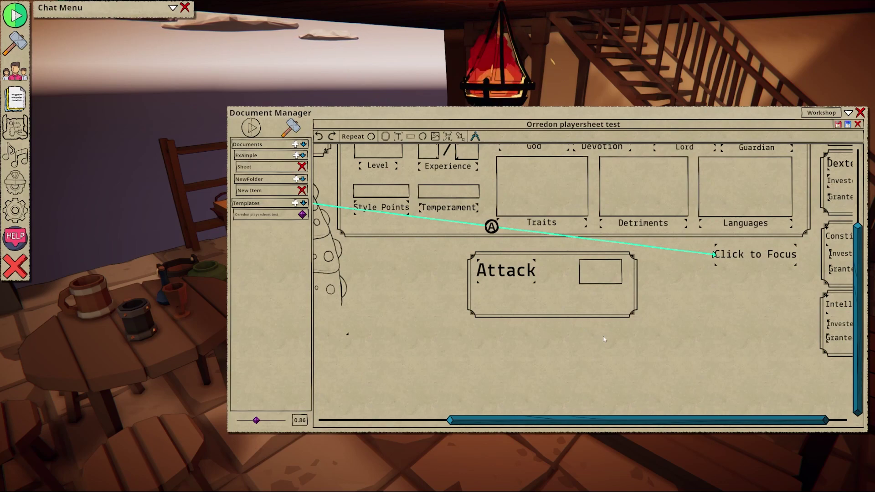
middle_drag(590, 345, 597, 320)
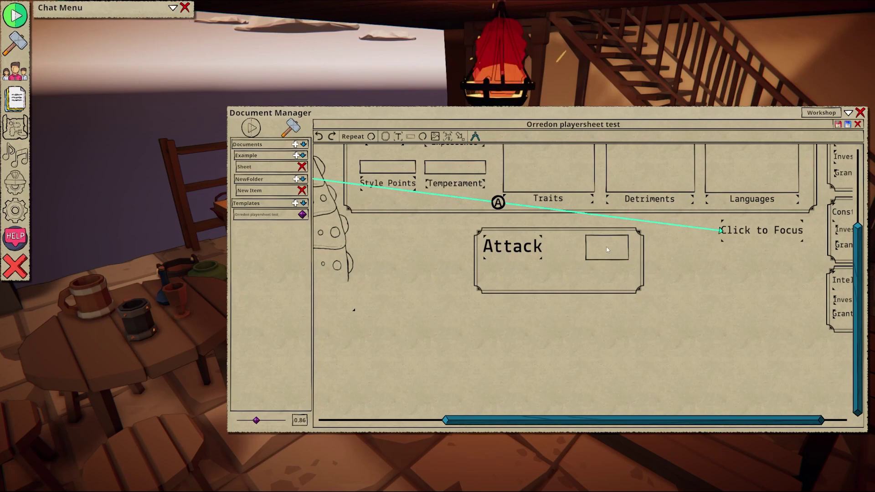
drag(606, 249, 509, 247)
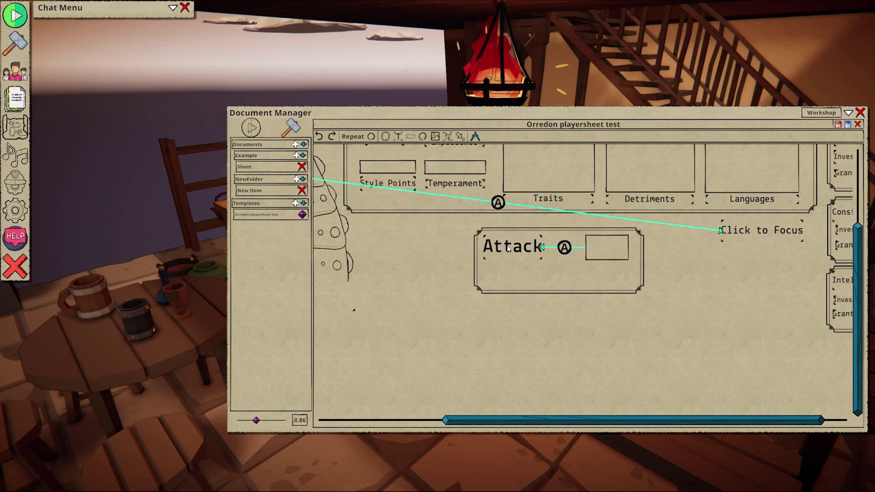
Step: Switch to play mode and enter 1d6 in the input beside Attack
click(251, 128)
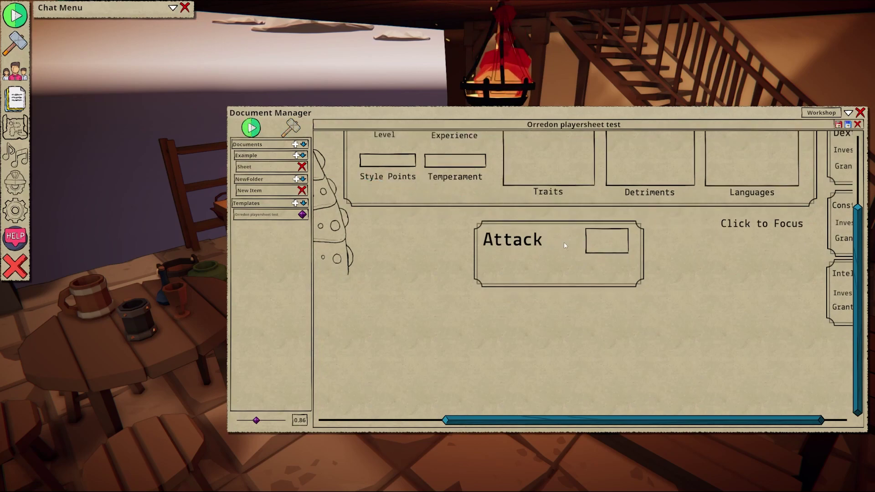
click(595, 242)
text(1d6)
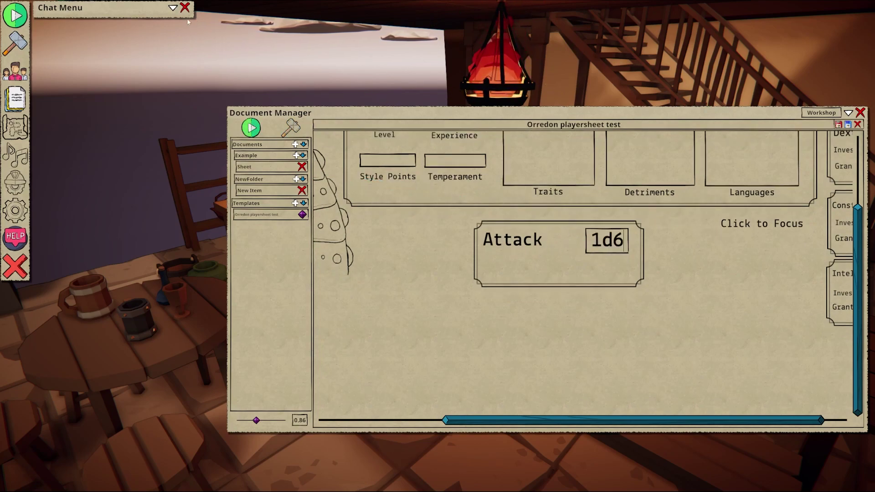
Step: Expand the chat log and roll the Attack label three times
click(173, 8)
click(517, 241)
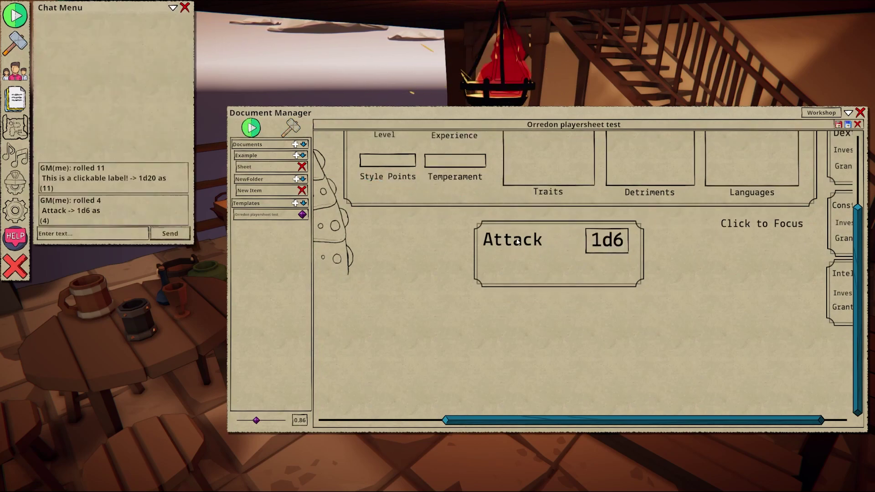
click(518, 242)
click(518, 242)
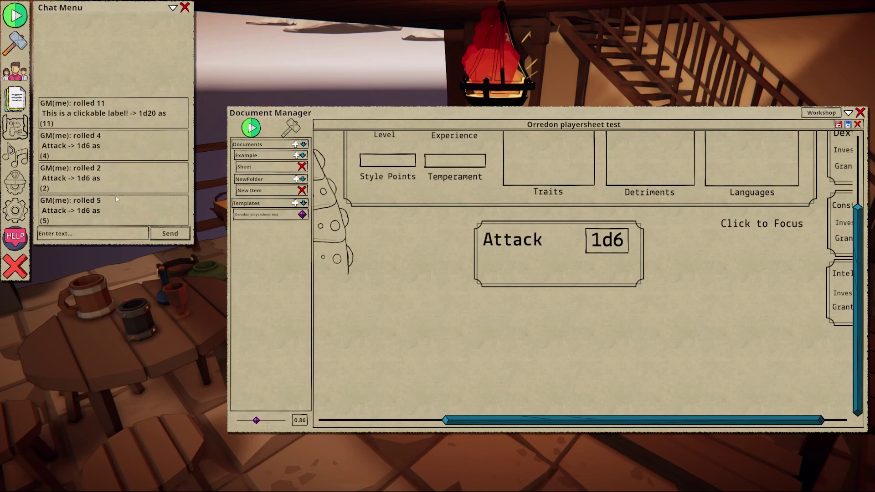
Step: Return to build mode and remove the reference between the 1d6 input and the Attack label
click(291, 128)
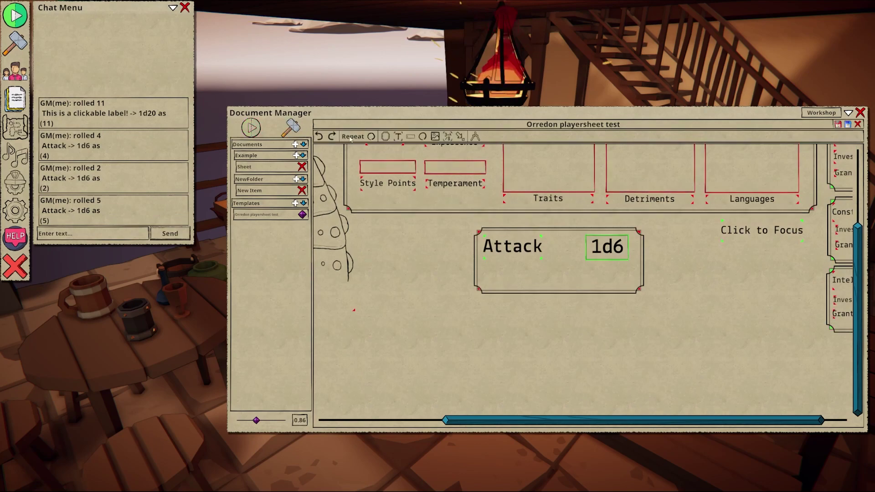
click(476, 137)
click(564, 247)
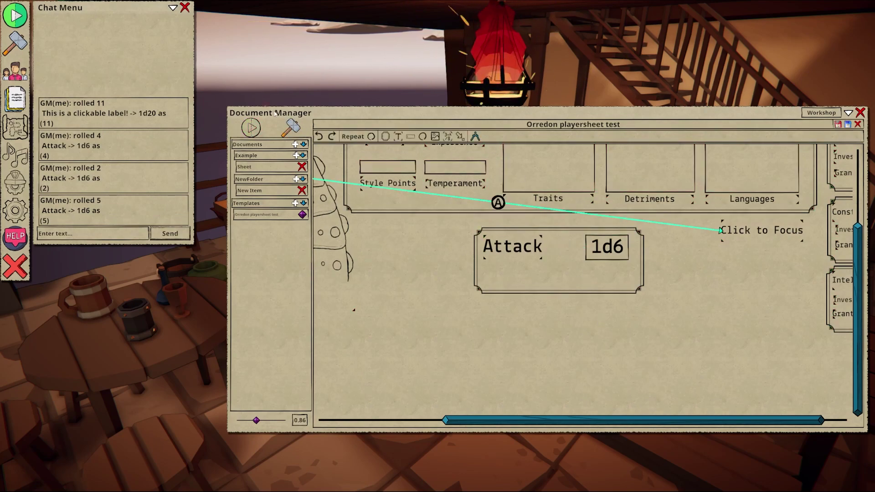
click(475, 136)
Step: Extend the Attack border downward and add a toggle and a copy of the 1d6 input below the first row
drag(567, 292, 542, 301)
drag(527, 288, 522, 281)
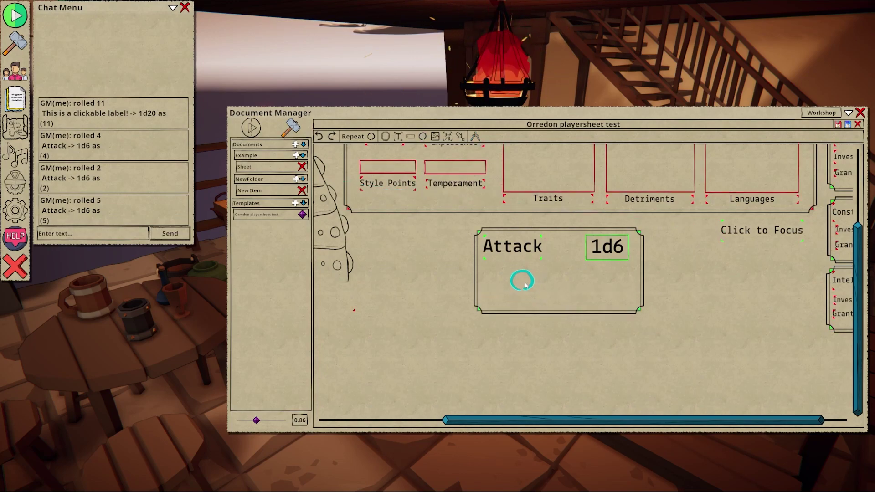
ctrl+drag(612, 245, 611, 283)
Step: Reference the 1d6 input and the toggle to the Attack label and the lower input to the toggle, and return to play mode
click(475, 137)
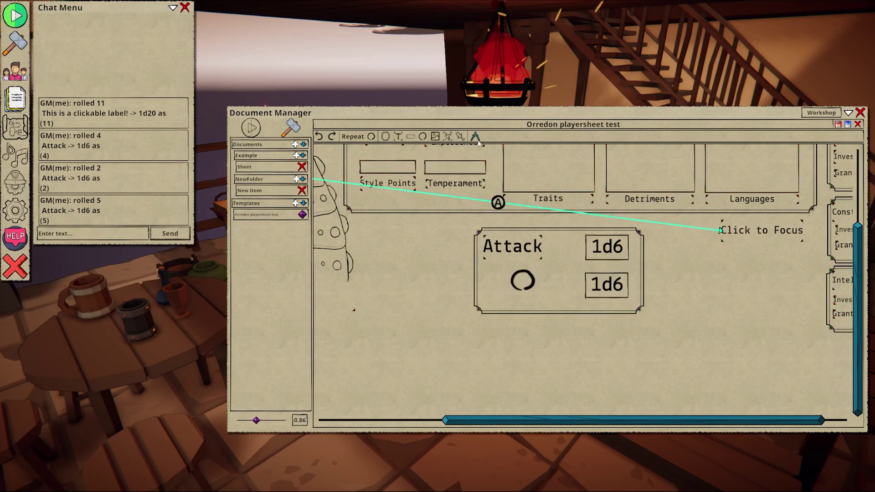
mouse_move(613, 286)
mouse_down()
mouse_move(525, 280)
mouse_move(517, 247)
mouse_up()
key(Tab)
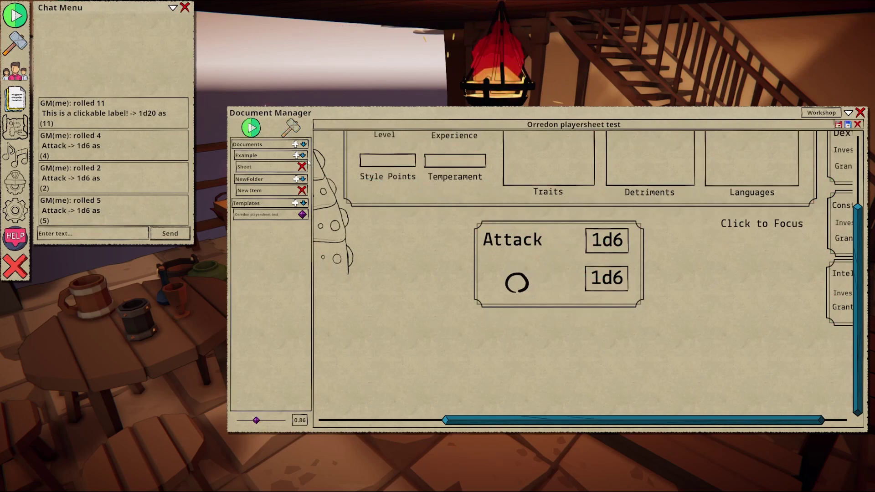
Step: Set the lower input to 3 and roll Attack with the toggle off, on and off again
click(596, 280)
text(3)
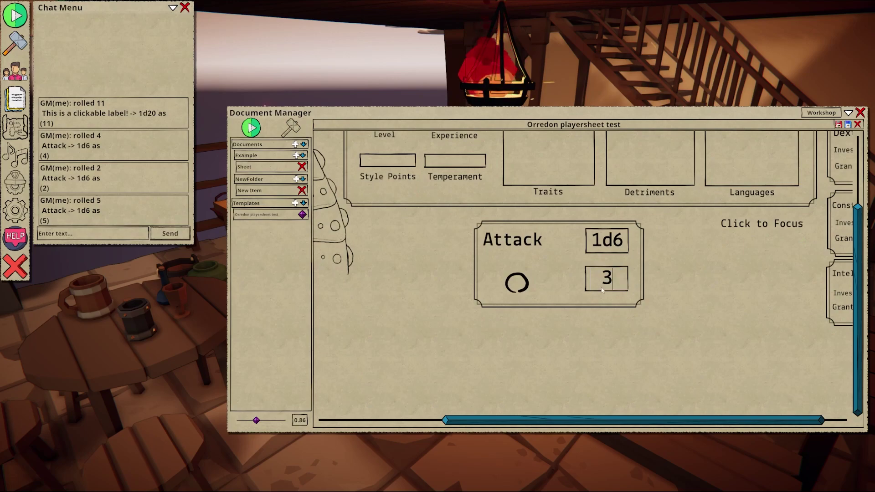
click(522, 244)
click(524, 283)
click(519, 241)
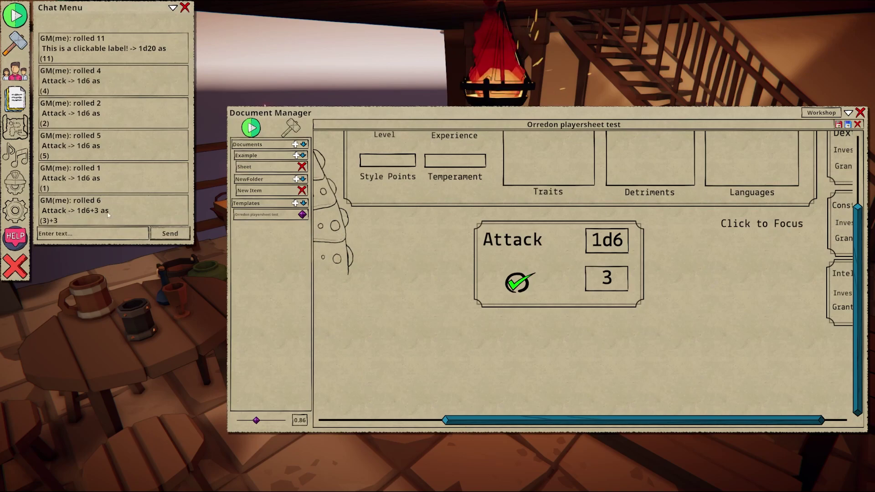
click(518, 283)
click(518, 245)
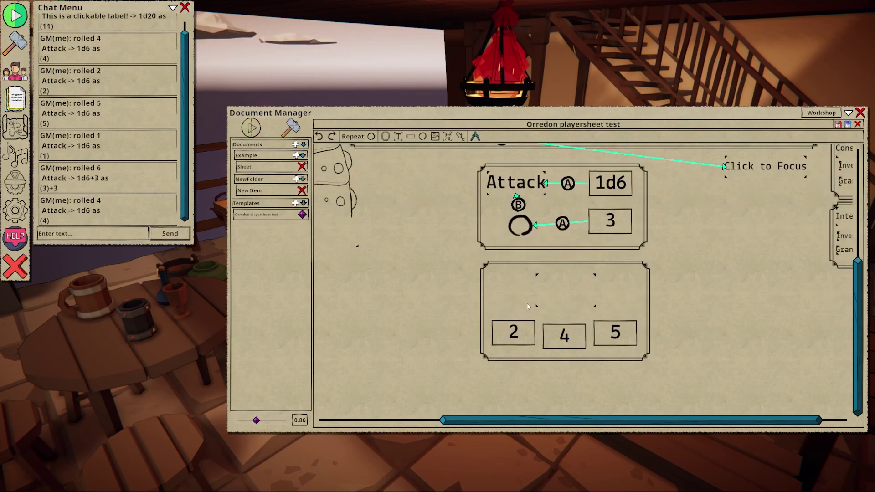
Step: Link the inputs containing 2, 4 and 5 to the empty label above them and run its A+B+C reference
drag(514, 332, 564, 295)
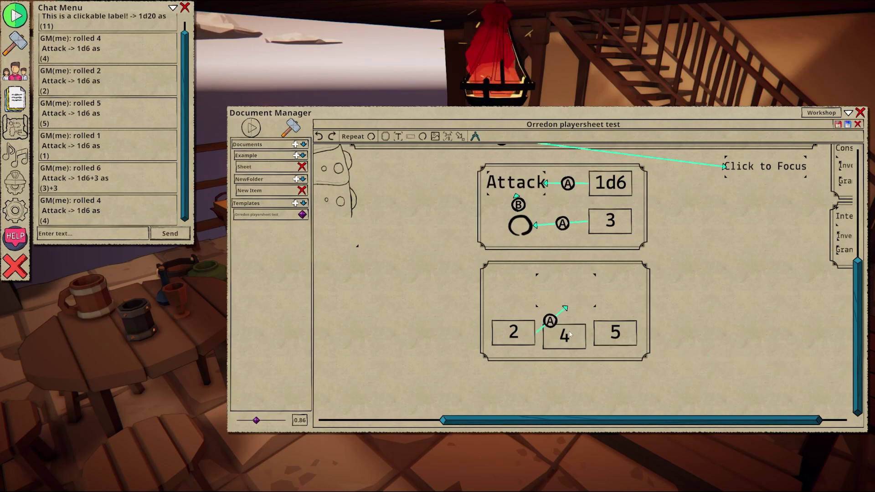
drag(569, 334, 567, 295)
drag(610, 327, 571, 299)
right_click(566, 291)
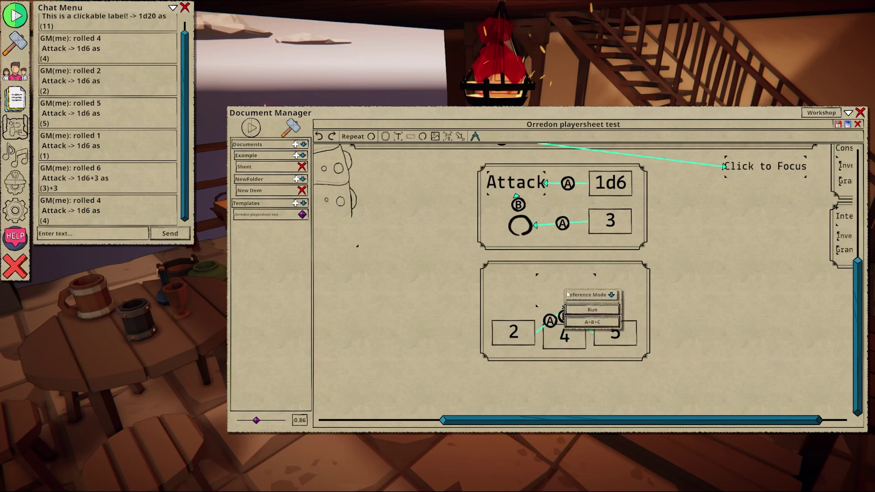
click(587, 309)
Step: Replace the A+B+C reference formula of the label above the three inputs with one starting with (A-C)*
right_click(578, 289)
click(606, 321)
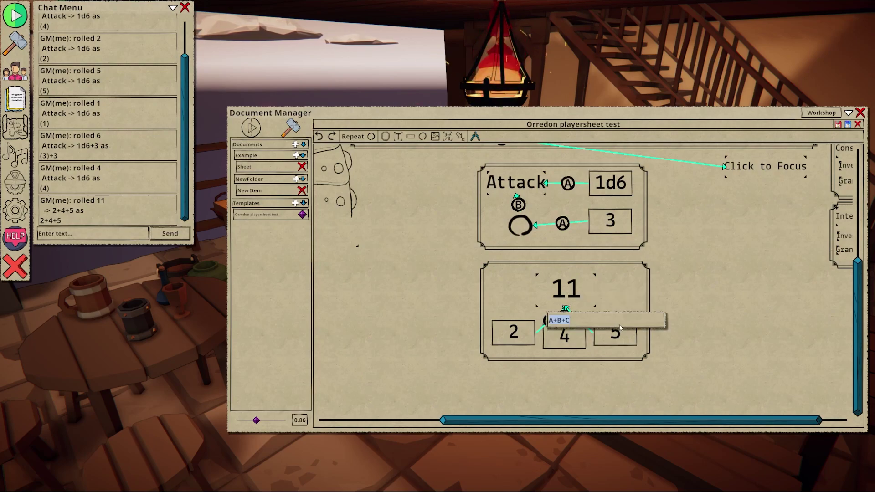
text((A-C)*)
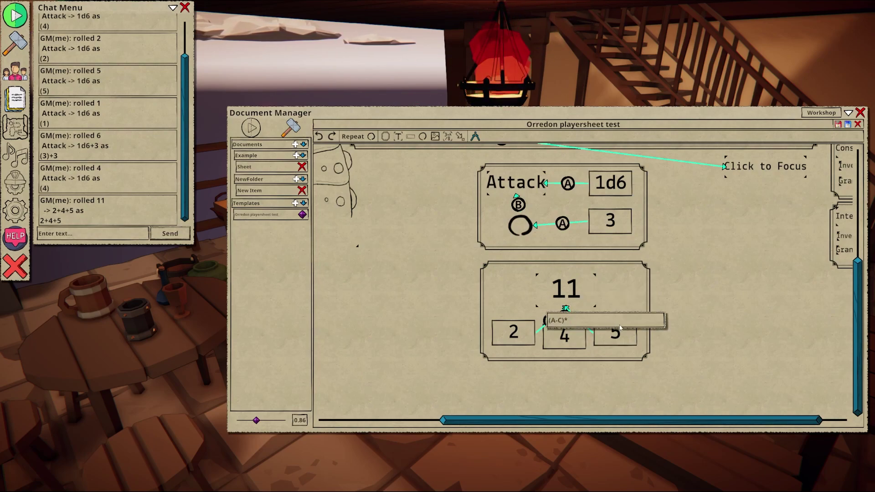
key(Return)
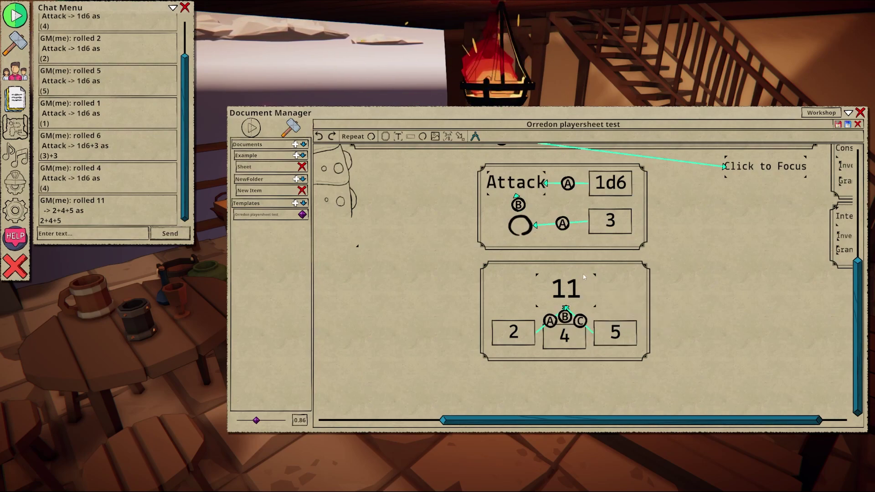
Step: Switch to play mode and check the recalculated label above the inputs containing 2, 4 and 5
click(251, 128)
click(566, 286)
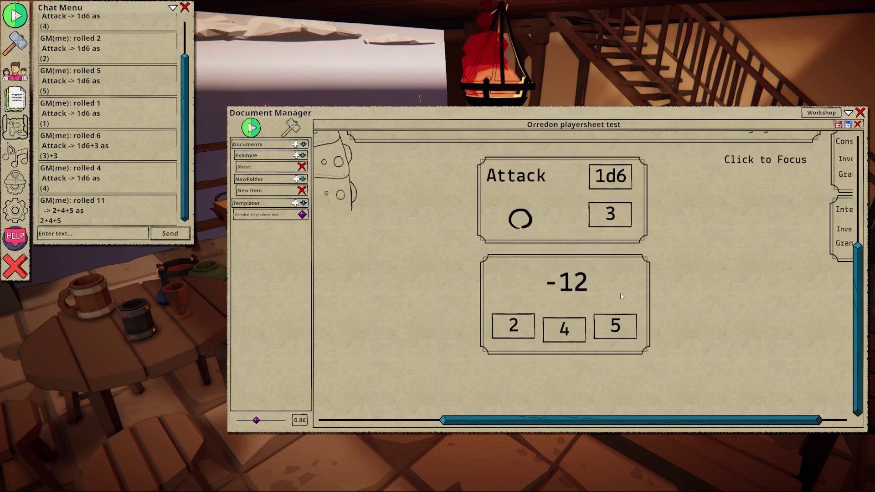
middle_drag(759, 248, 560, 233)
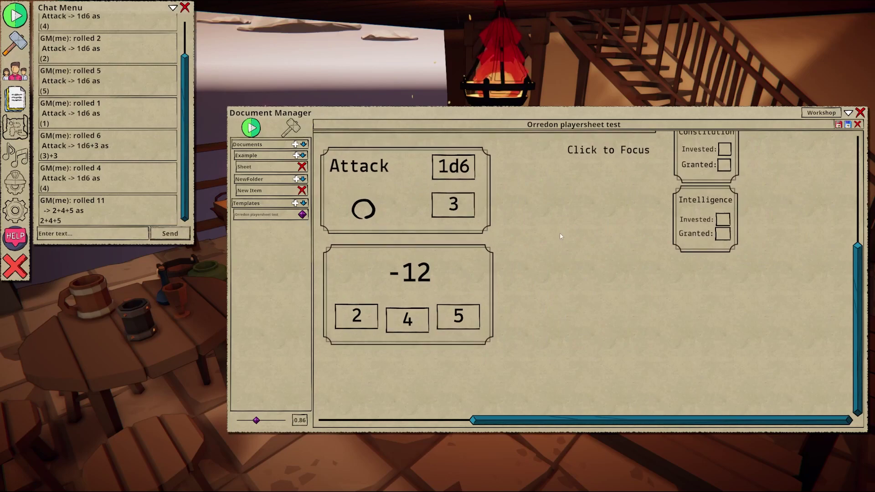
Step: In build mode, draw a wide, flat image element below Click to Focus and import BlackSquare.png into it
click(292, 130)
click(435, 136)
drag(524, 203, 645, 214)
right_click(598, 211)
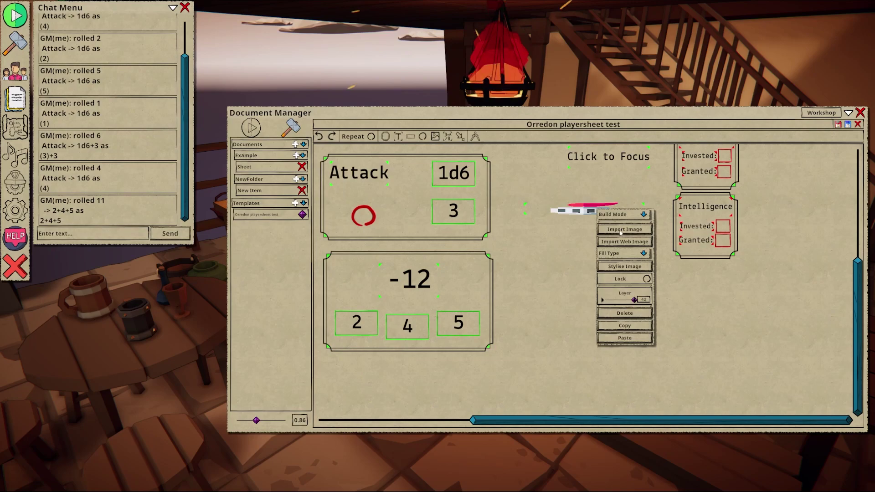
click(621, 230)
click(313, 292)
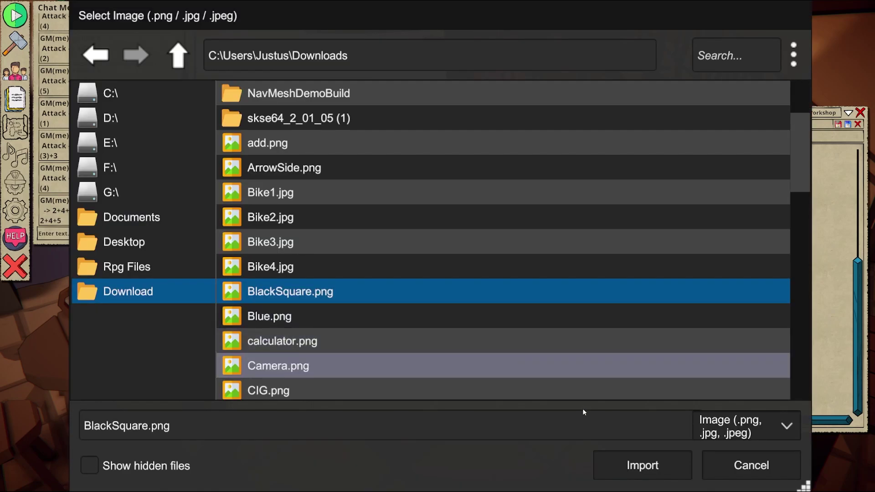
click(640, 461)
click(641, 462)
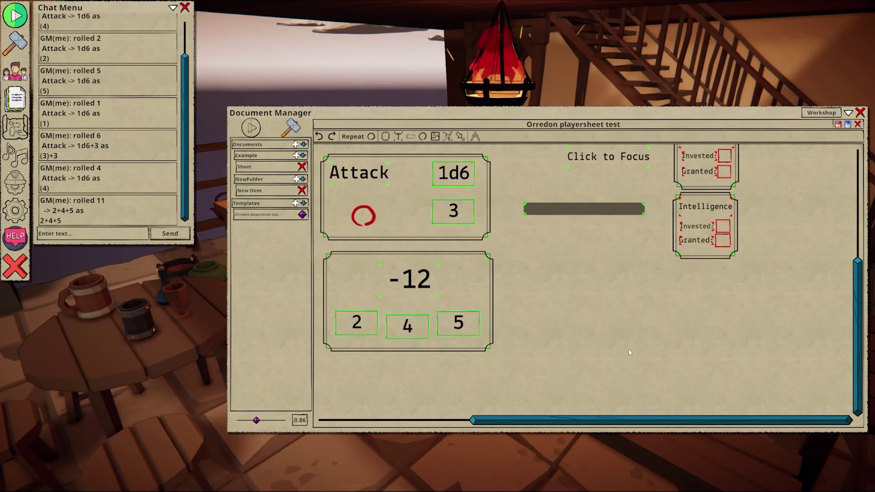
Step: Draw an input below the image bar and reference it to the bar
drag(560, 233, 621, 261)
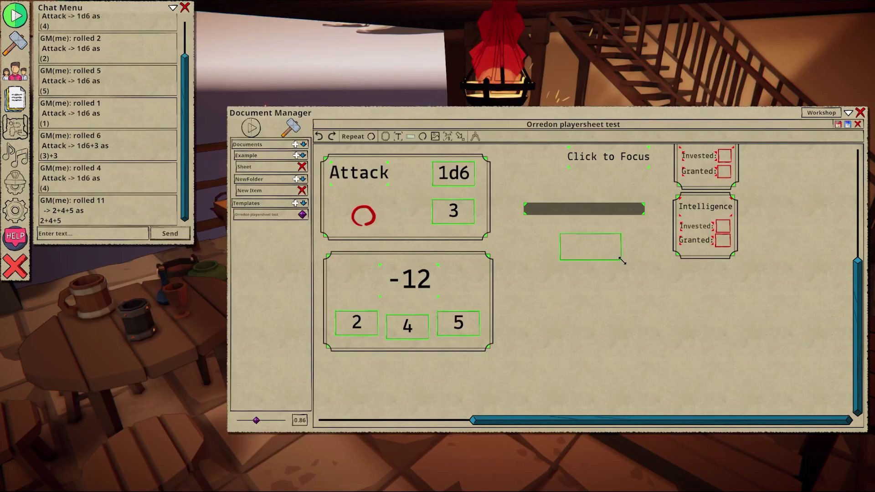
click(476, 137)
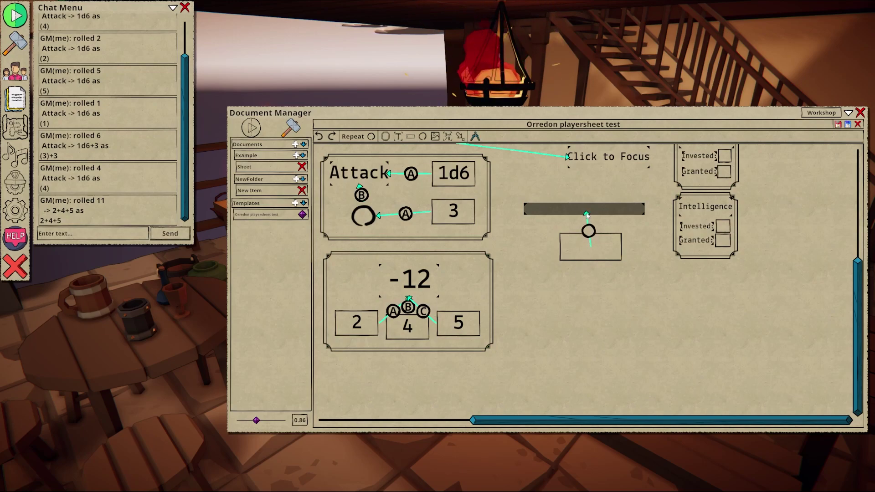
click(475, 137)
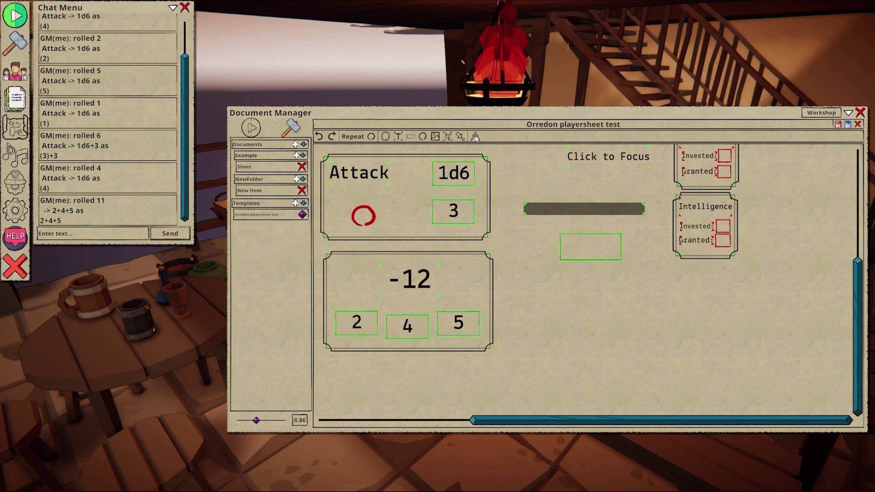
Step: Set the image bar's fill type to Left-Right
right_click(578, 214)
click(609, 257)
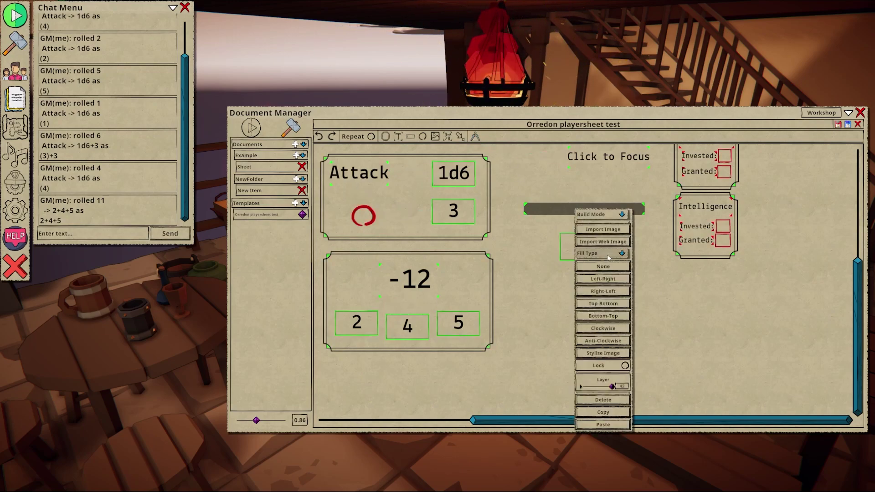
click(611, 280)
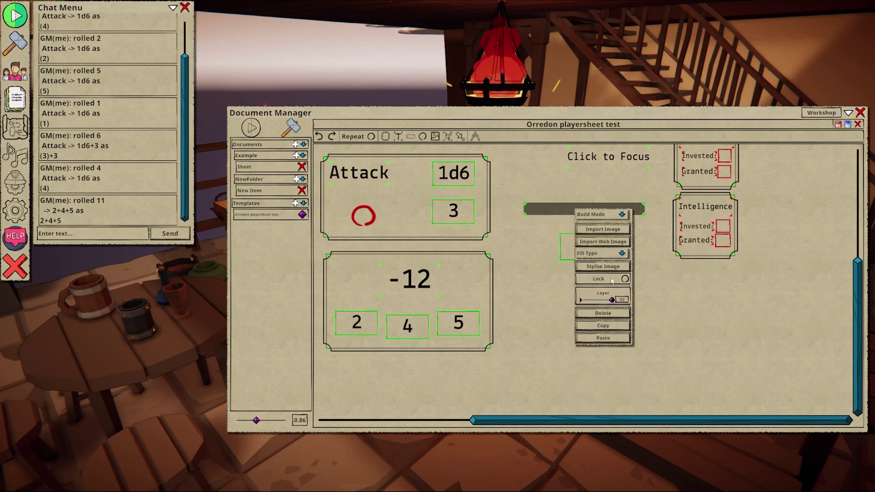
click(530, 239)
Step: Test the bar's fill in play mode by entering 0.5 and then 0.7 in its input
click(251, 128)
click(576, 240)
text(0.5)
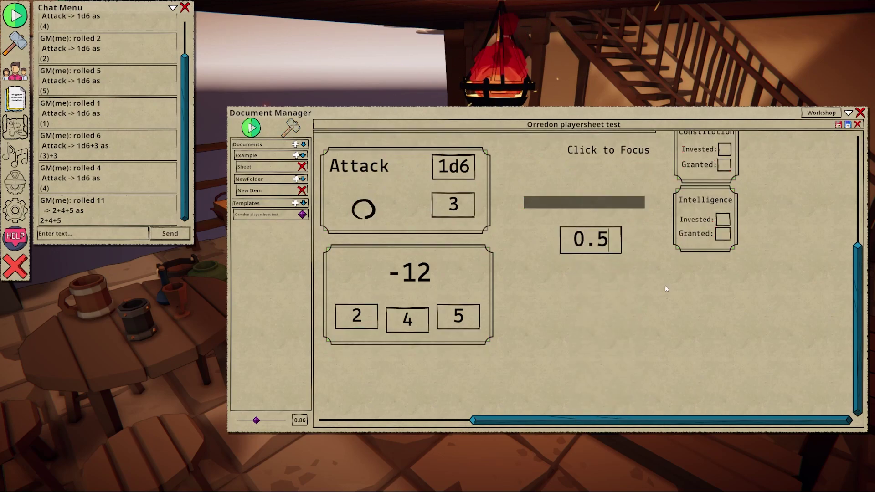
click(665, 285)
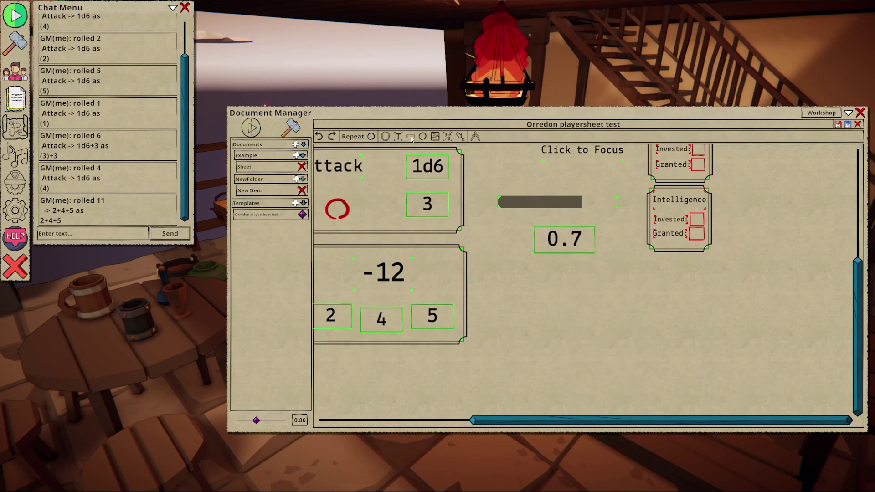
Step: Draw a long input as a bar outline, move the image bar into it, adjust the outline's layer and stretch the bar to fit
drag(498, 288, 649, 302)
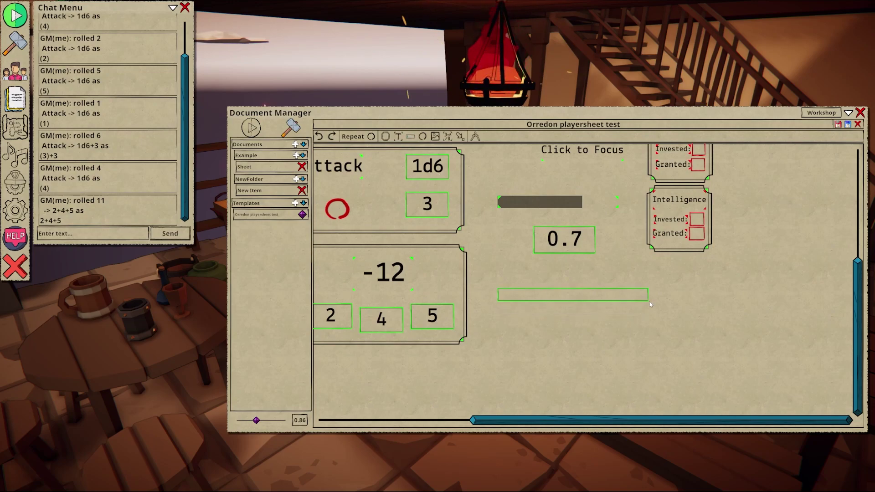
drag(552, 201, 552, 295)
right_click(626, 290)
click(653, 331)
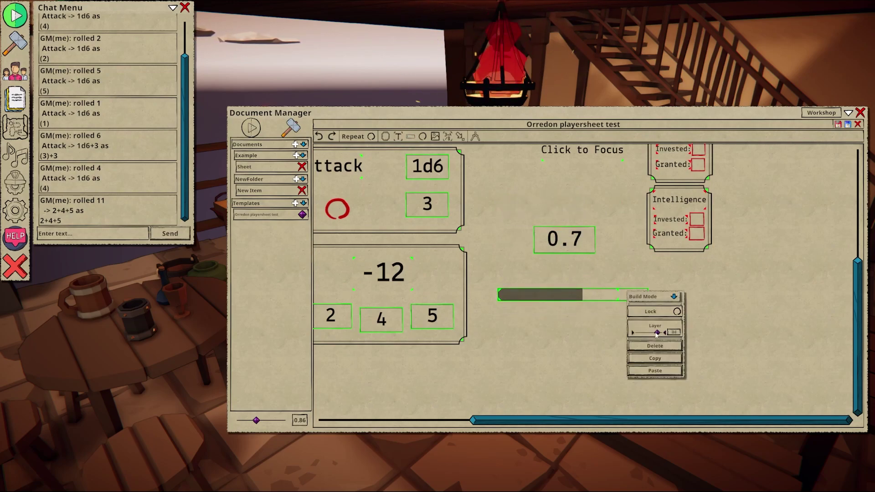
drag(617, 294, 644, 293)
Step: Shrink the 0.7 input, arrange it and a duplicate side by side above the bar, and add a "/" label between them
drag(564, 240, 605, 259)
drag(524, 246, 544, 261)
mouse_move(591, 253)
mouse_down()
mouse_move(568, 267)
mouse_move(579, 276)
mouse_move(596, 266)
mouse_up()
click(398, 136)
text(/)
Step: In play mode, set the input after the slash to 24 and the one before it to 17
click(251, 128)
click(596, 258)
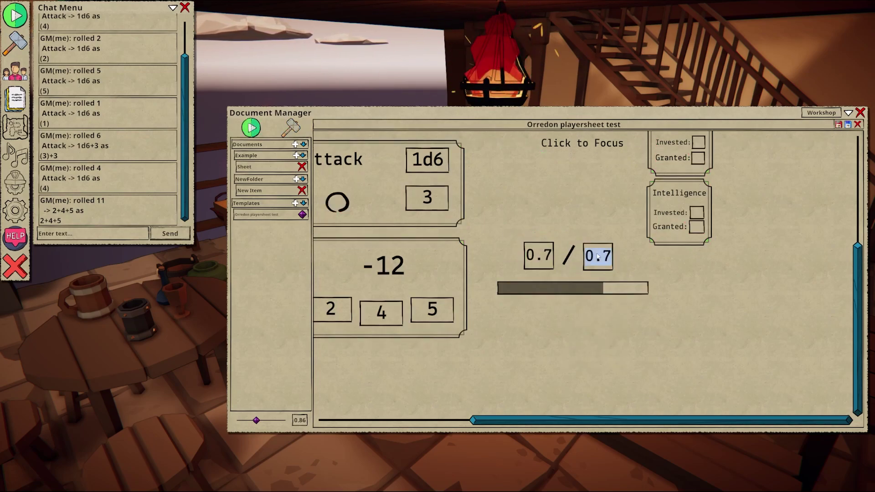
text(24)
click(539, 256)
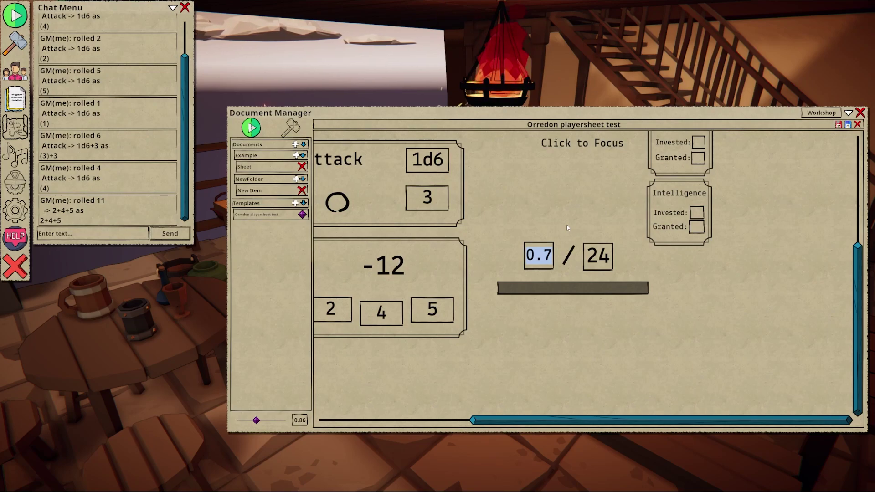
text(17)
Step: Move the 17 and 24 inputs closer to the slash and reference both to the image bar
click(290, 128)
drag(539, 262, 541, 263)
drag(598, 263, 595, 264)
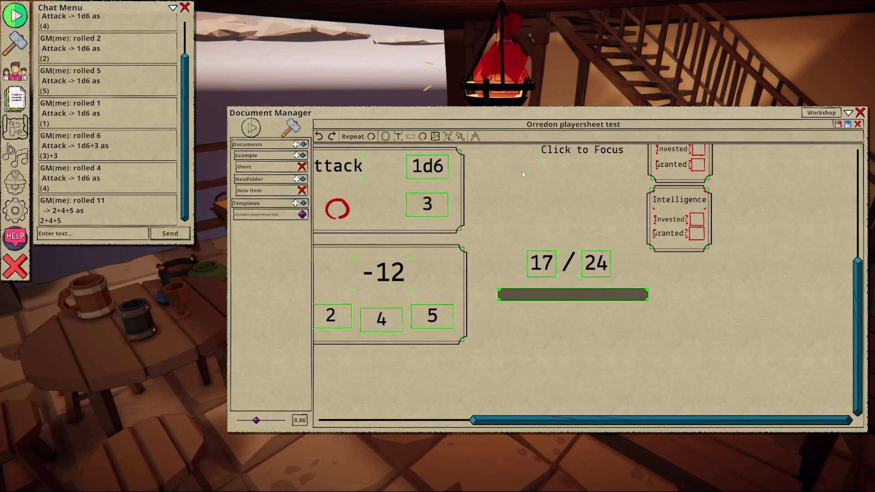
click(475, 136)
click(584, 283)
mouse_move(541, 269)
mouse_down()
mouse_move(549, 295)
mouse_move(578, 301)
mouse_up()
Step: Change the image bar's reference formula to A/B
right_click(576, 300)
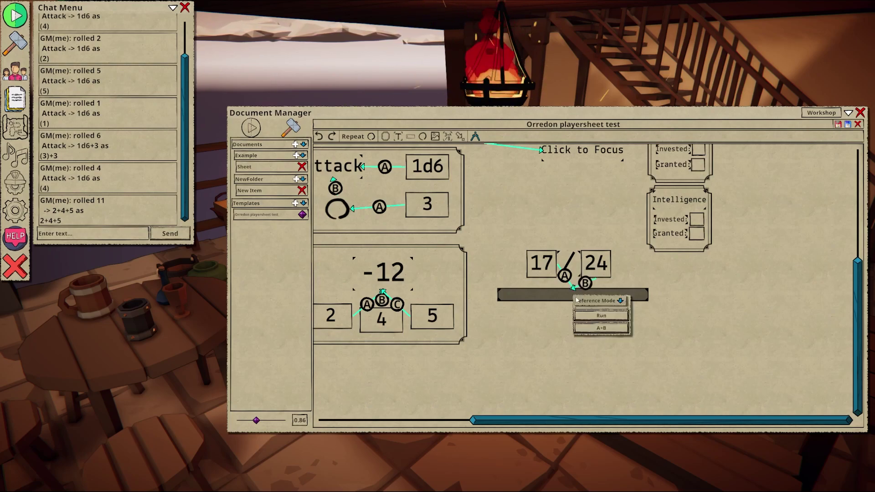
click(607, 331)
text(A)
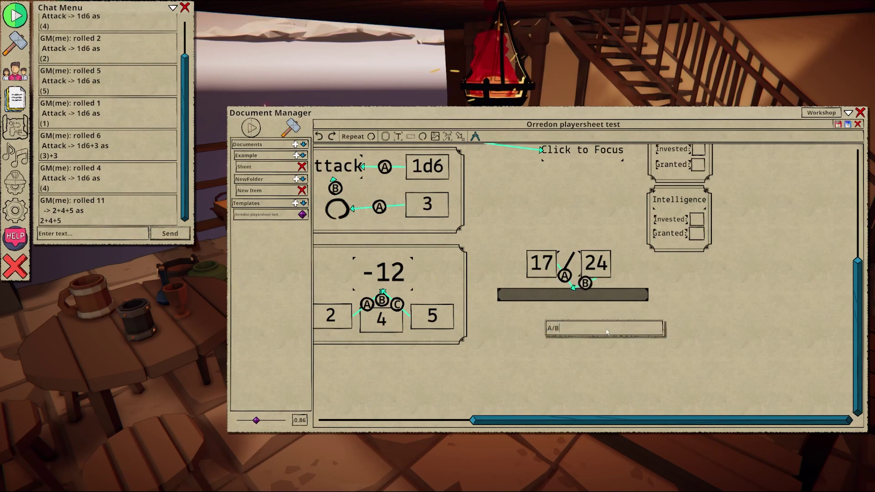
text(/B)
key(Return)
Step: Test the bar in play mode by setting the input before the slash to 15 and then 2
click(251, 128)
click(542, 258)
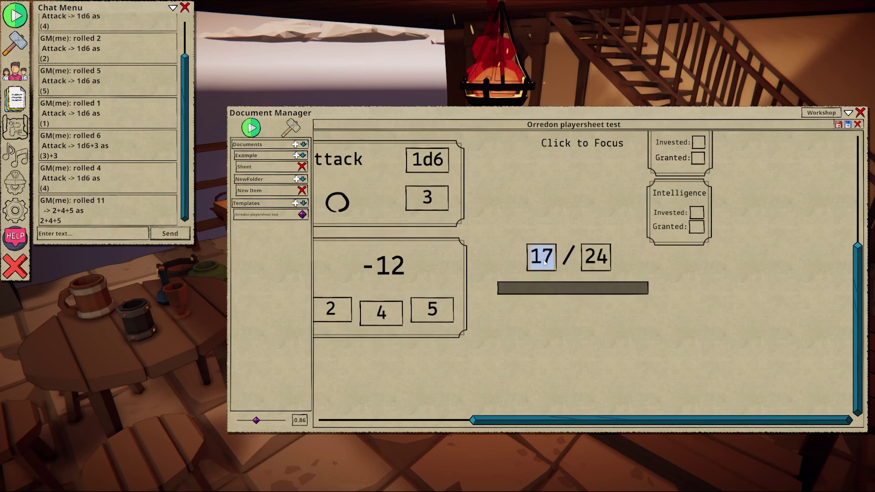
text(15)
key(Return)
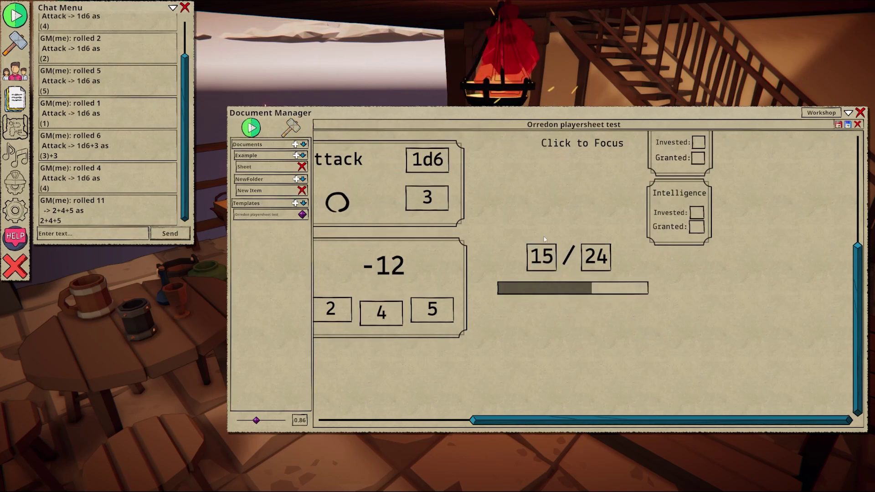
click(549, 264)
text(2)
key(Return)
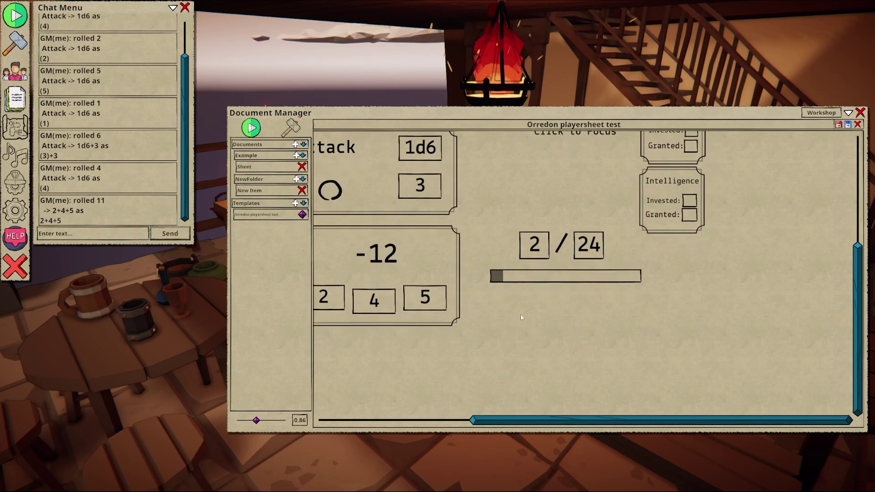
Step: In build mode, draw a roll display below the bar and two stacked inputs beside it
click(292, 129)
click(447, 139)
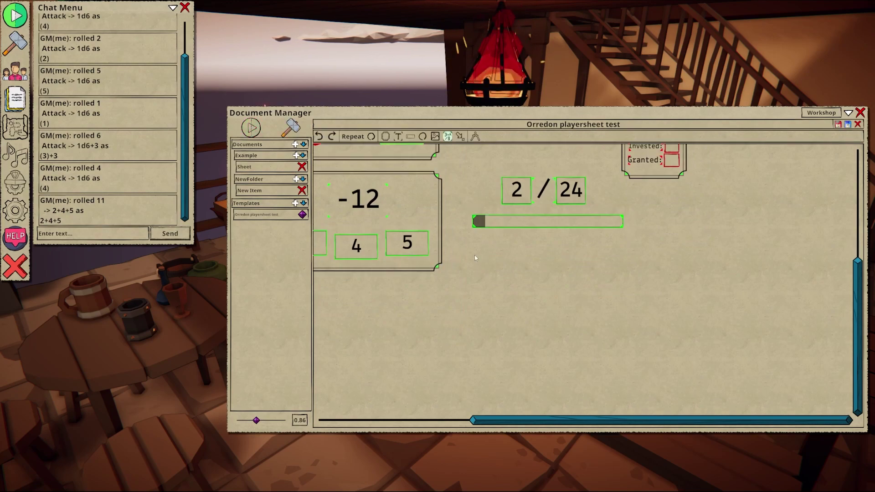
drag(474, 255, 517, 298)
click(409, 138)
drag(556, 255, 617, 277)
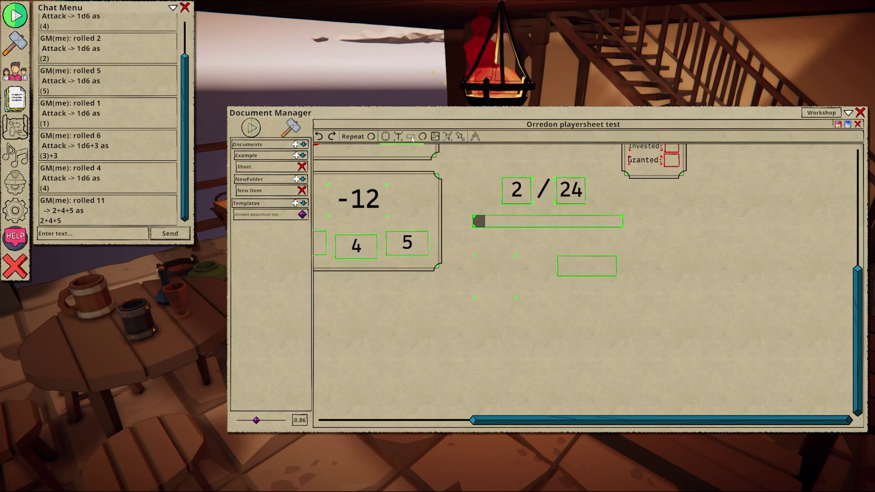
click(410, 137)
drag(557, 287, 617, 305)
Step: Reference both stacked inputs to the roll display and edit its A+B formula
click(473, 138)
drag(578, 266, 509, 276)
drag(581, 296, 504, 276)
right_click(501, 276)
click(526, 306)
click(536, 313)
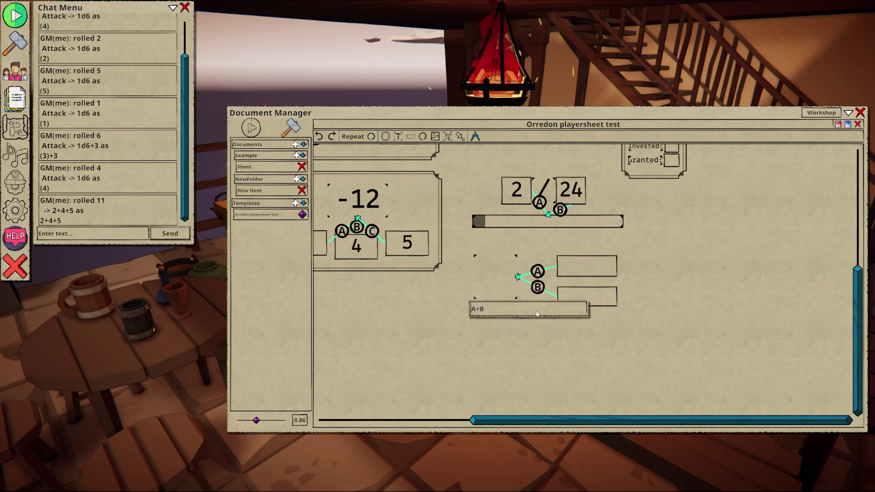
key(Return)
Step: In play mode, enter 12 in the upper and 7 in the lower input beside the roll display
click(251, 128)
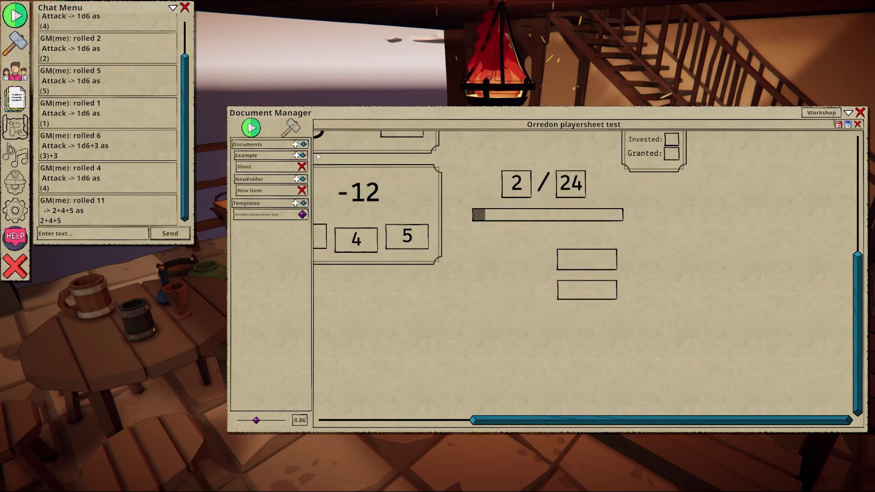
click(586, 260)
text(5)
click(586, 291)
text(2)
double_click(590, 294)
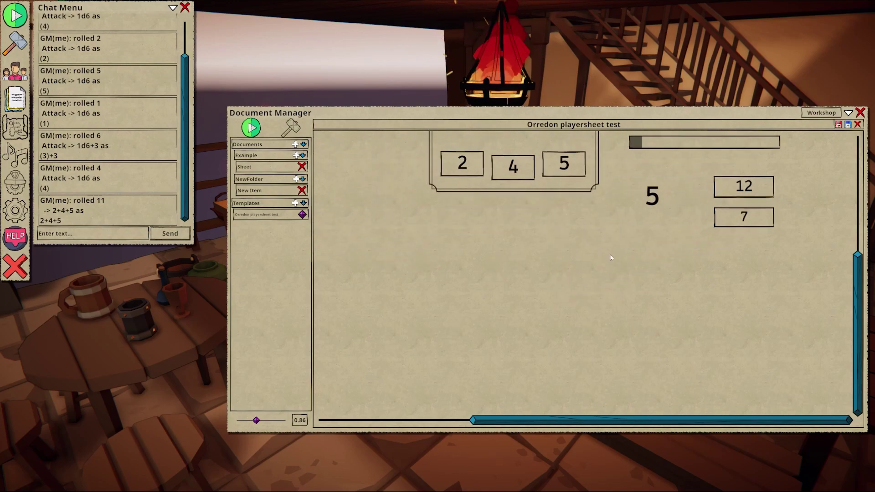
Step: In build mode, draw a focus element in the empty area below the input panels with the text "Press to Focus!"
click(289, 131)
click(459, 138)
drag(435, 271, 518, 313)
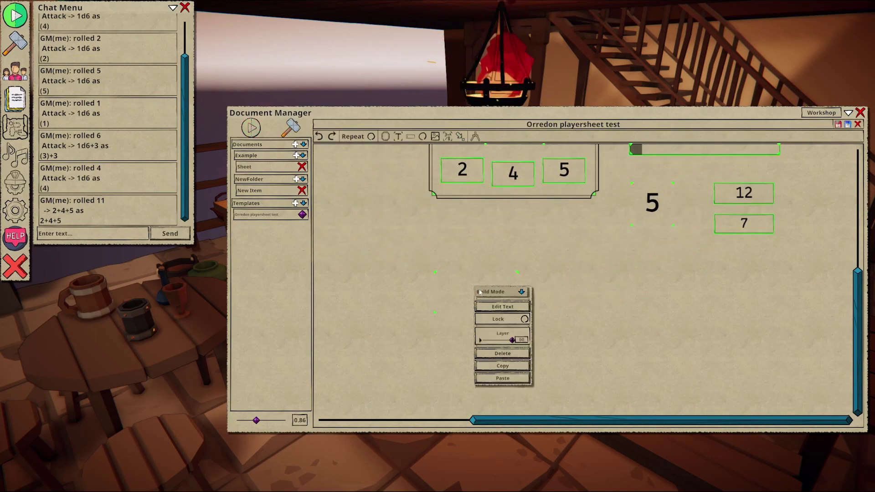
click(503, 309)
text(Press to Focus!)
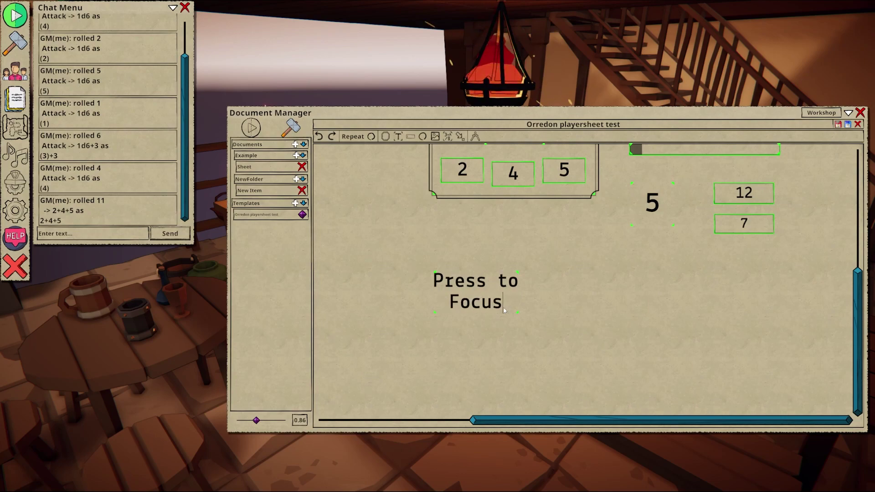
Step: Draw a label well away from the focus element and give it the text "Here!"
click(398, 137)
mouse_move(647, 281)
mouse_down()
mouse_move(738, 326)
mouse_move(672, 291)
mouse_move(773, 300)
mouse_up()
click(717, 304)
text(Here!)
middle_drag(728, 320, 695, 313)
Step: Reference the "Here!" label to the "Press to Focus!" element and trigger the focus in play mode
click(474, 136)
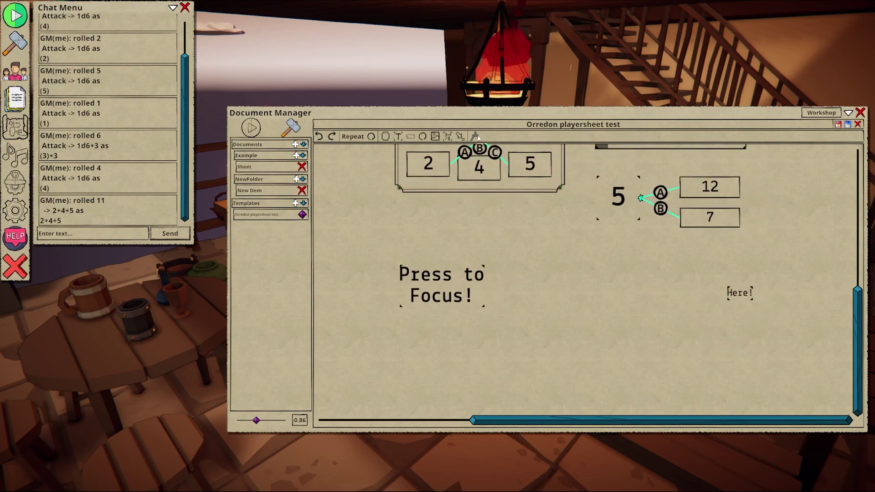
drag(739, 293, 474, 286)
click(252, 127)
click(450, 277)
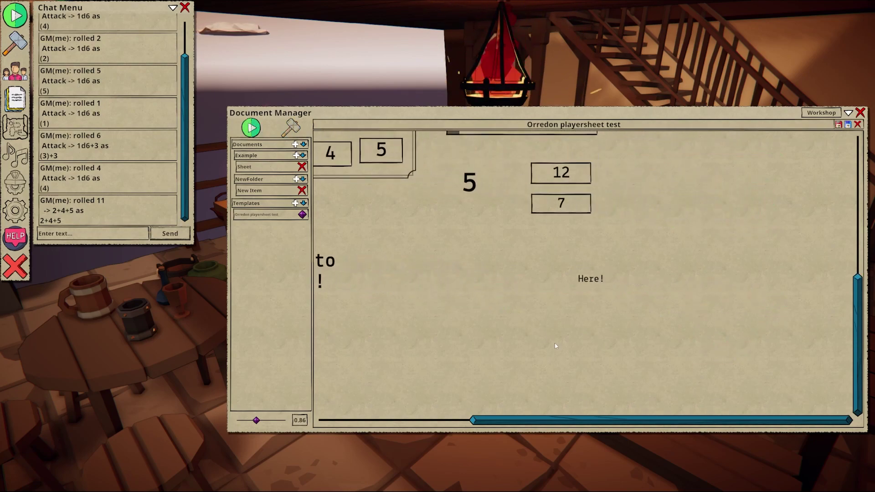
Step: Move the "Here!" label to the other side of "Press to Focus!" and trigger the focus again in play mode
click(290, 128)
drag(786, 267, 338, 162)
click(500, 260)
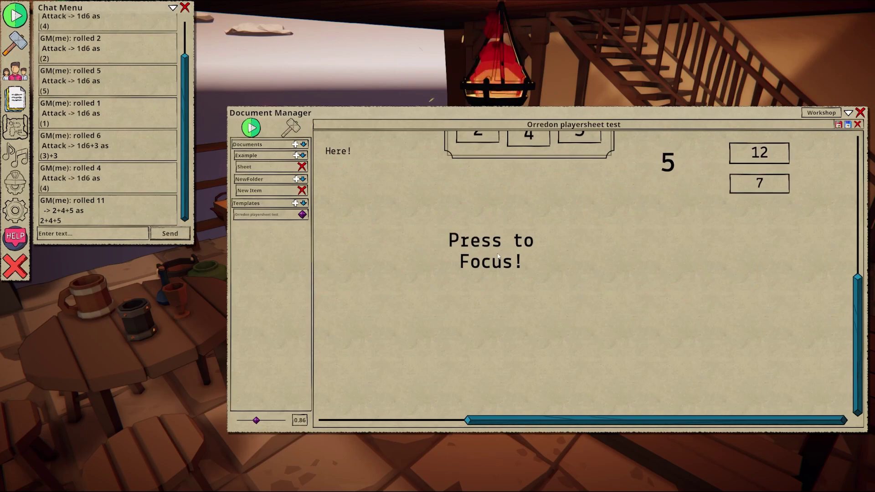
Step: Open the Sheet document in the Example folder and assign control of it to the connected player
scroll(640, 245, down, 7)
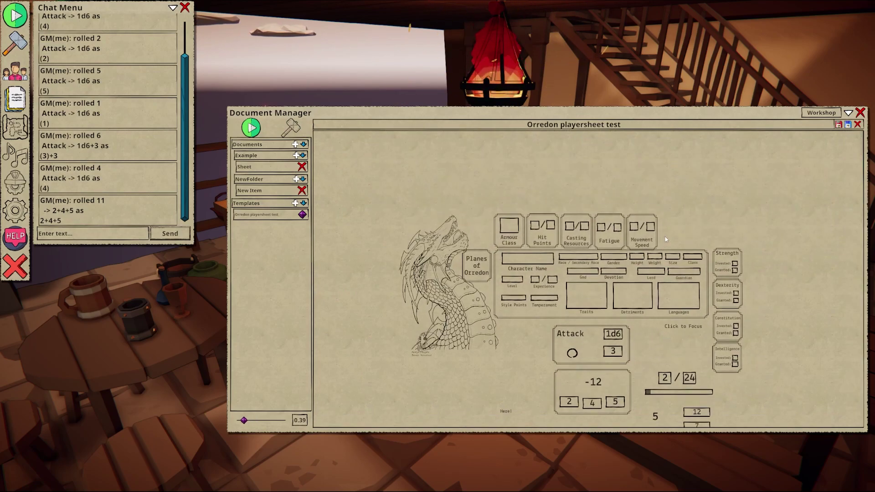
scroll(522, 364, up, 3)
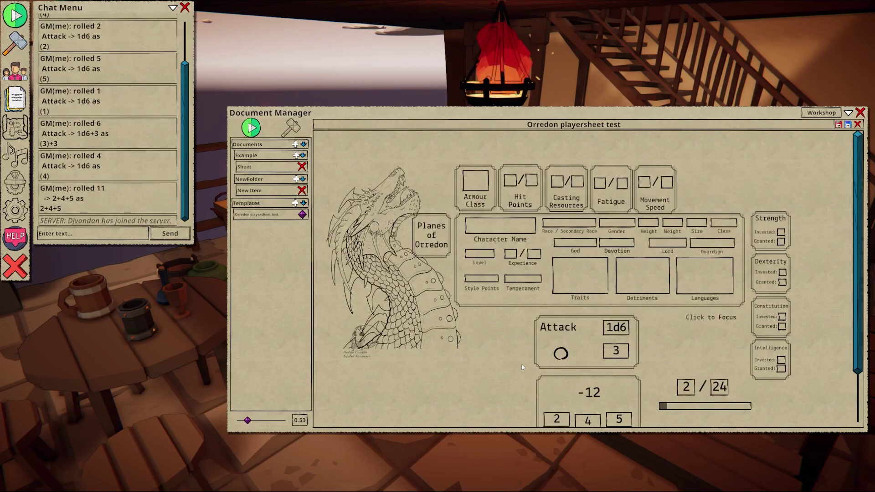
click(262, 166)
right_click(263, 167)
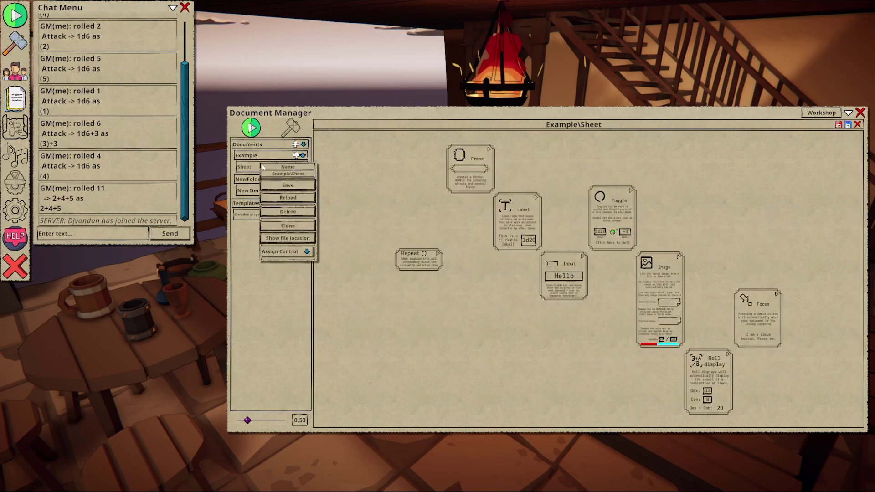
click(287, 251)
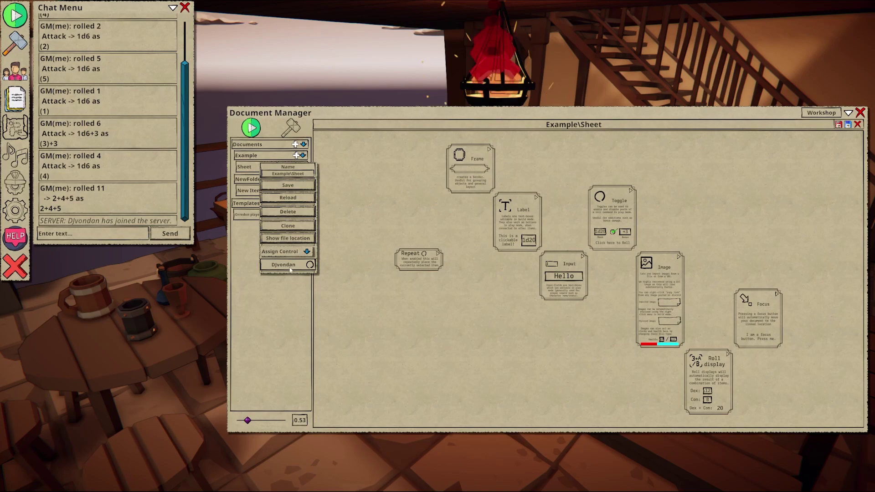
click(290, 269)
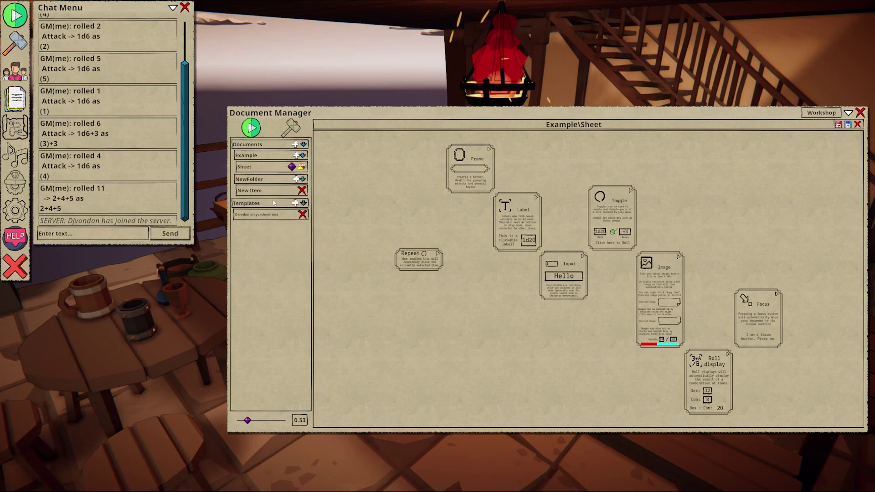
Step: Toggle the connected player's control of the New Item document in NewFolder
right_click(275, 193)
click(294, 277)
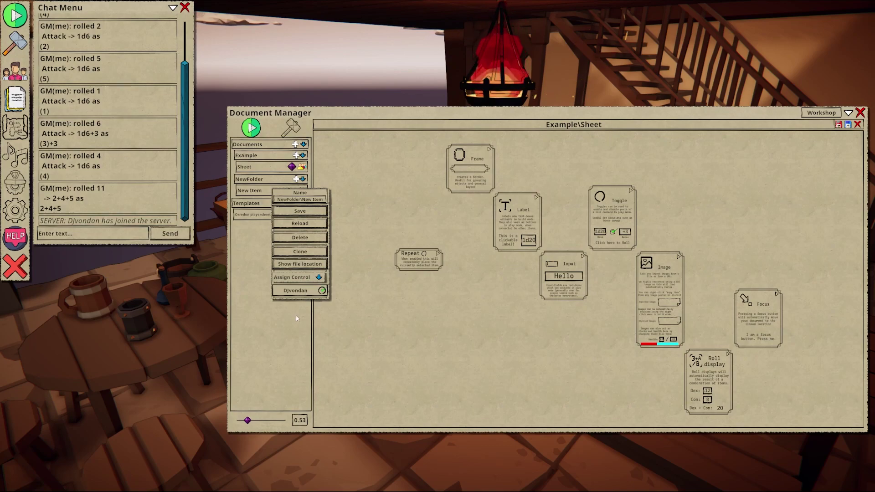
click(304, 292)
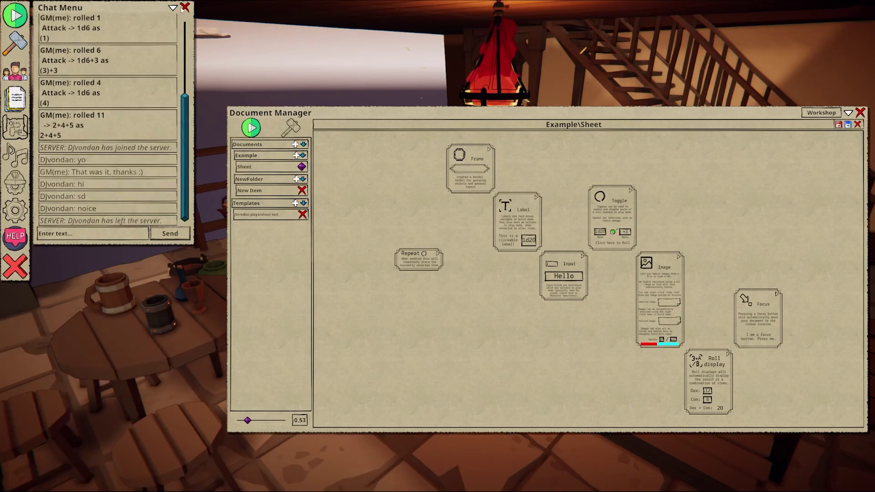
Step: Close the chat and document manager windows to clear the view of the tavern scene
click(184, 7)
click(859, 113)
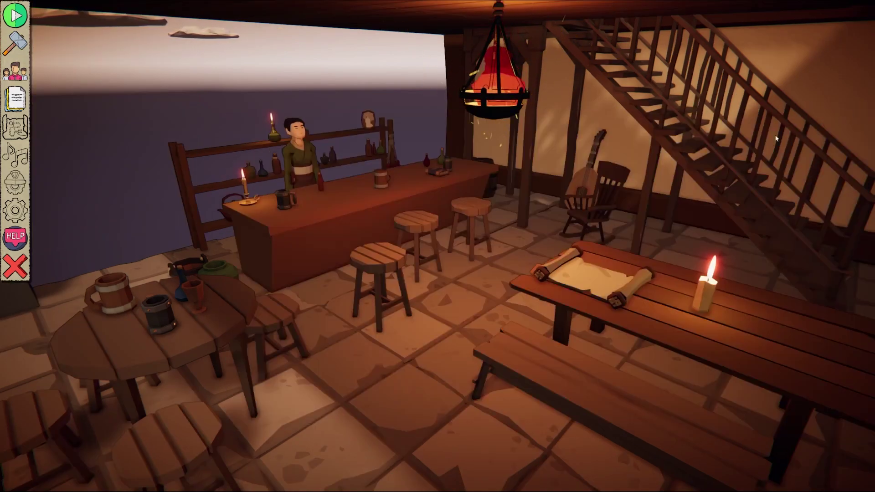
scroll(554, 174, down, 1)
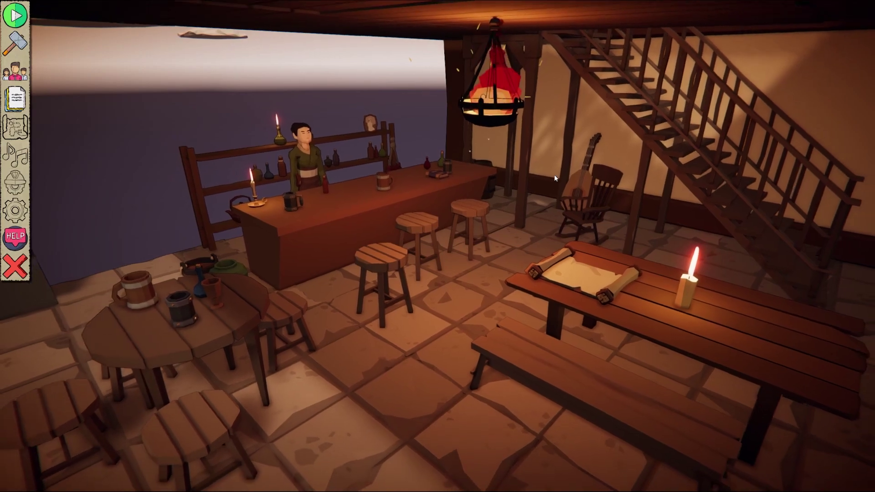
scroll(554, 178, down, 3)
middle_drag(349, 312, 370, 313)
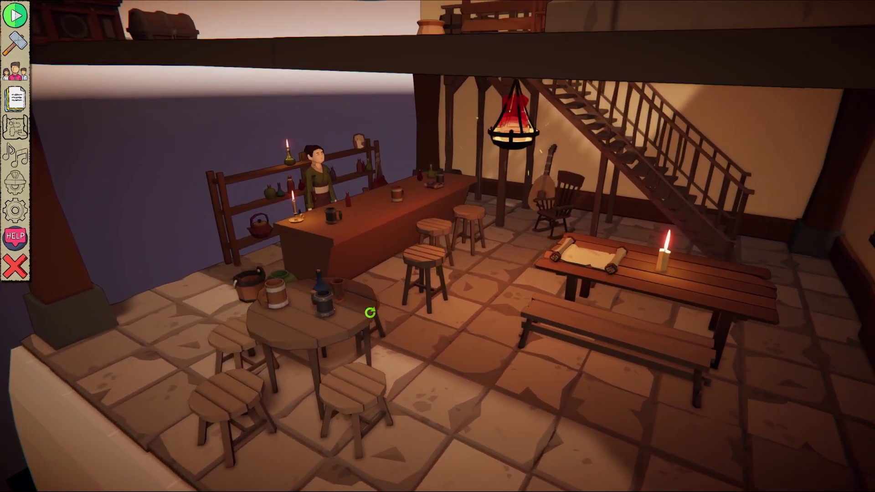
right_drag(369, 312, 407, 310)
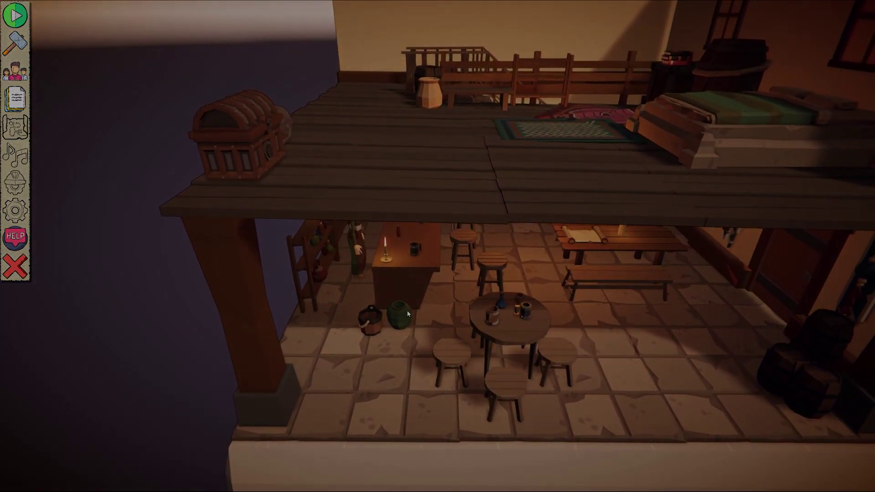